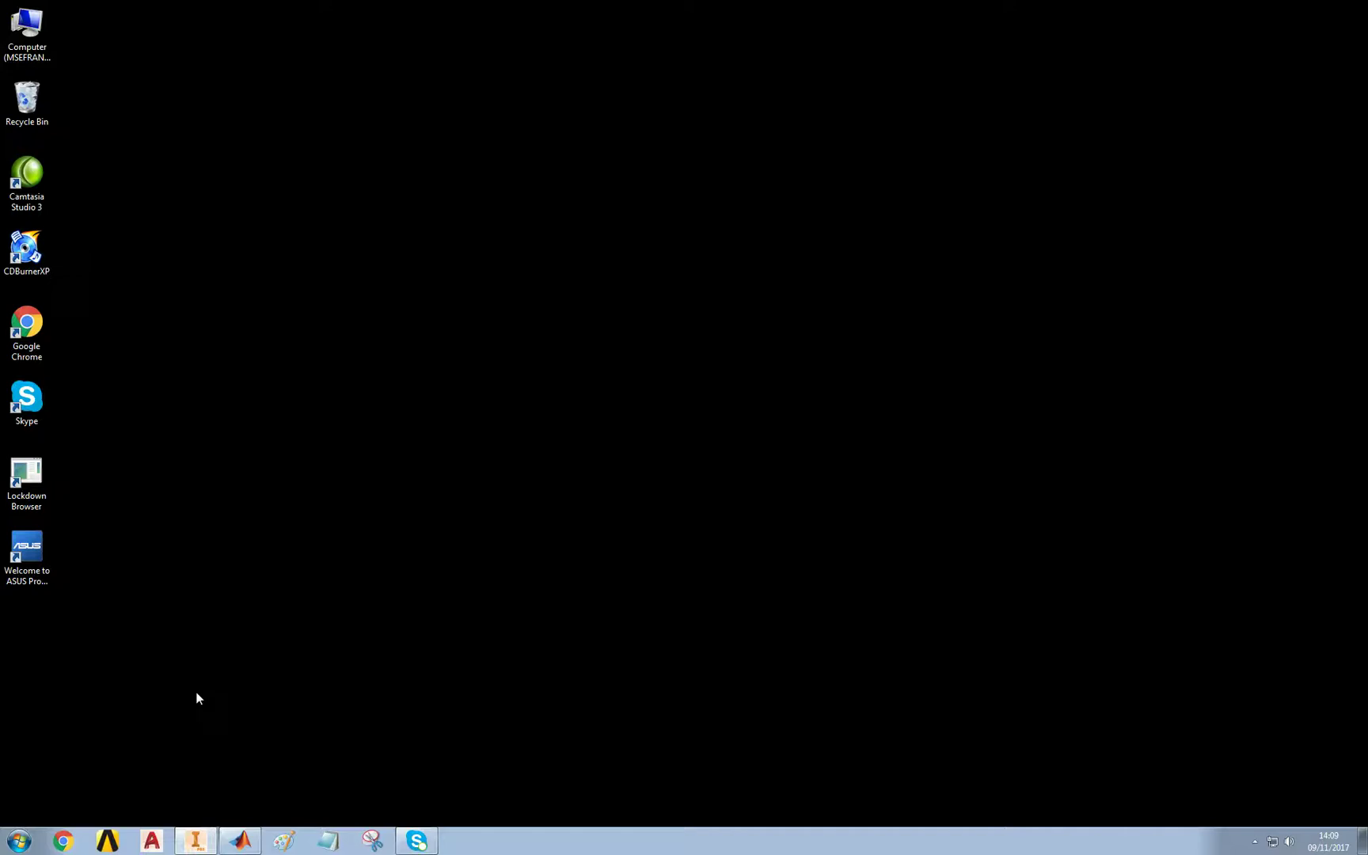
# Restore the Inventor window showing HookThin.ipt's fully dimensioned hook sketch
pyautogui.click(196, 841)
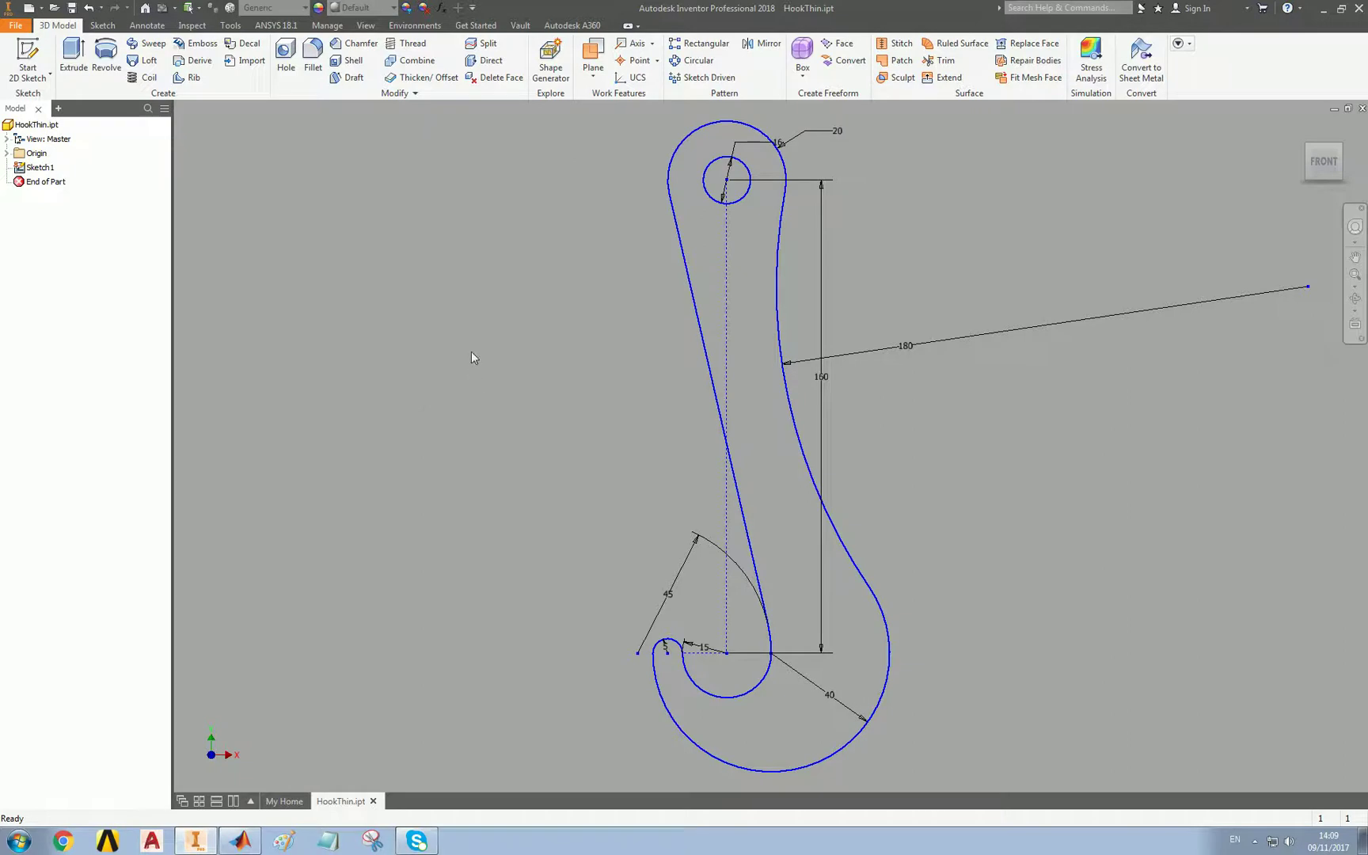
# Extrude the hook profile 8 mm symmetrically into the solid Extrusion2
pyautogui.click(76, 54)
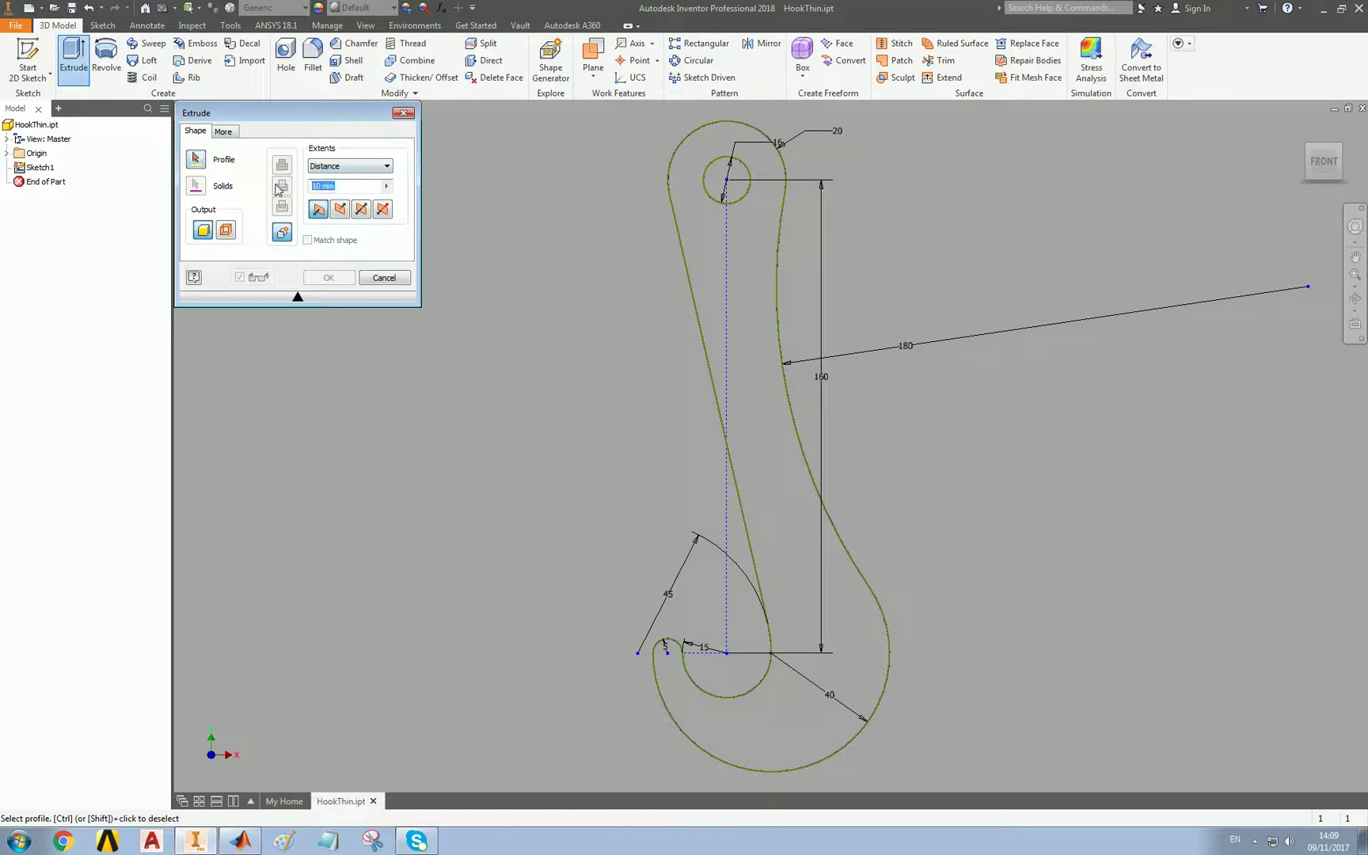
pyautogui.write('8mm')
pyautogui.click(359, 209)
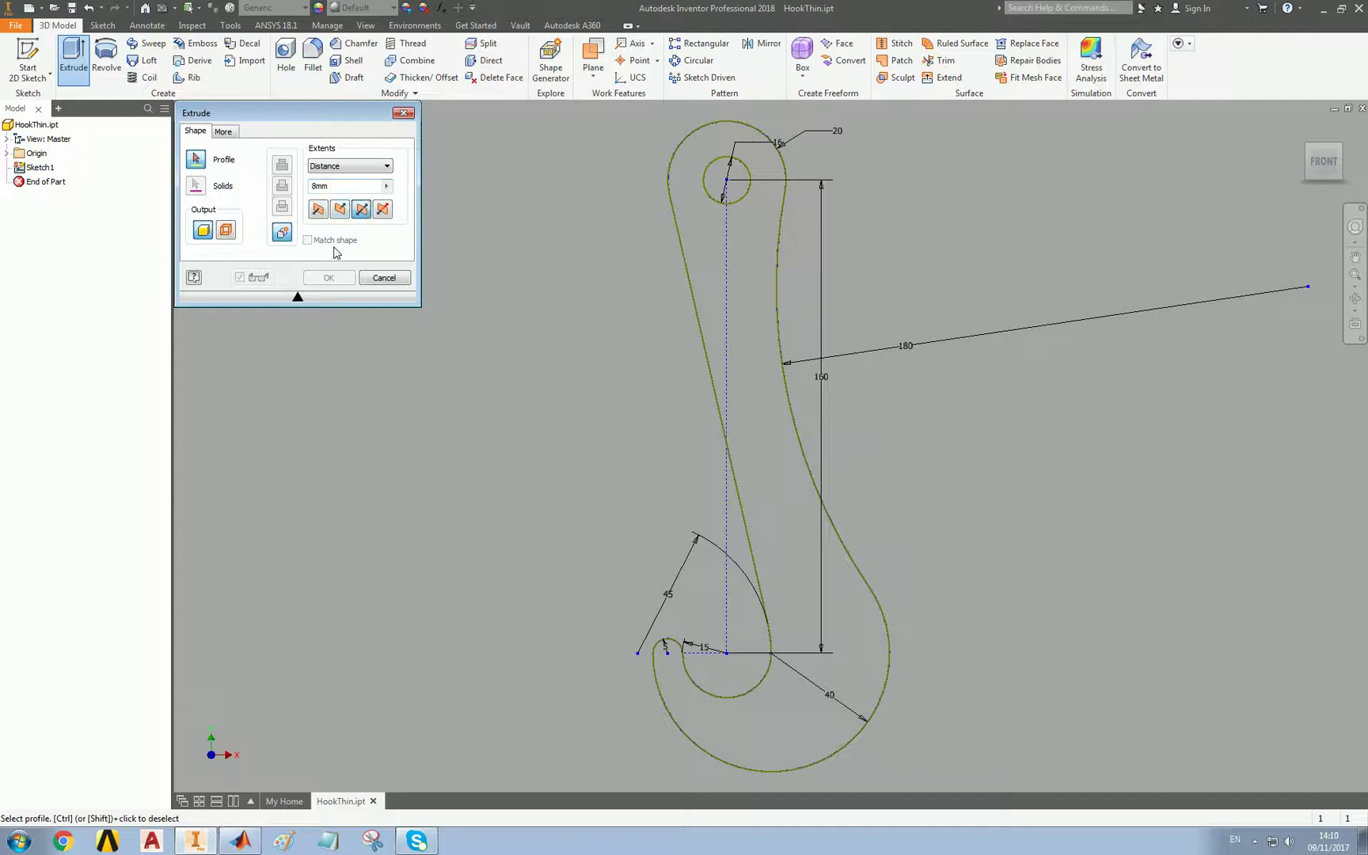
pyautogui.click(698, 277)
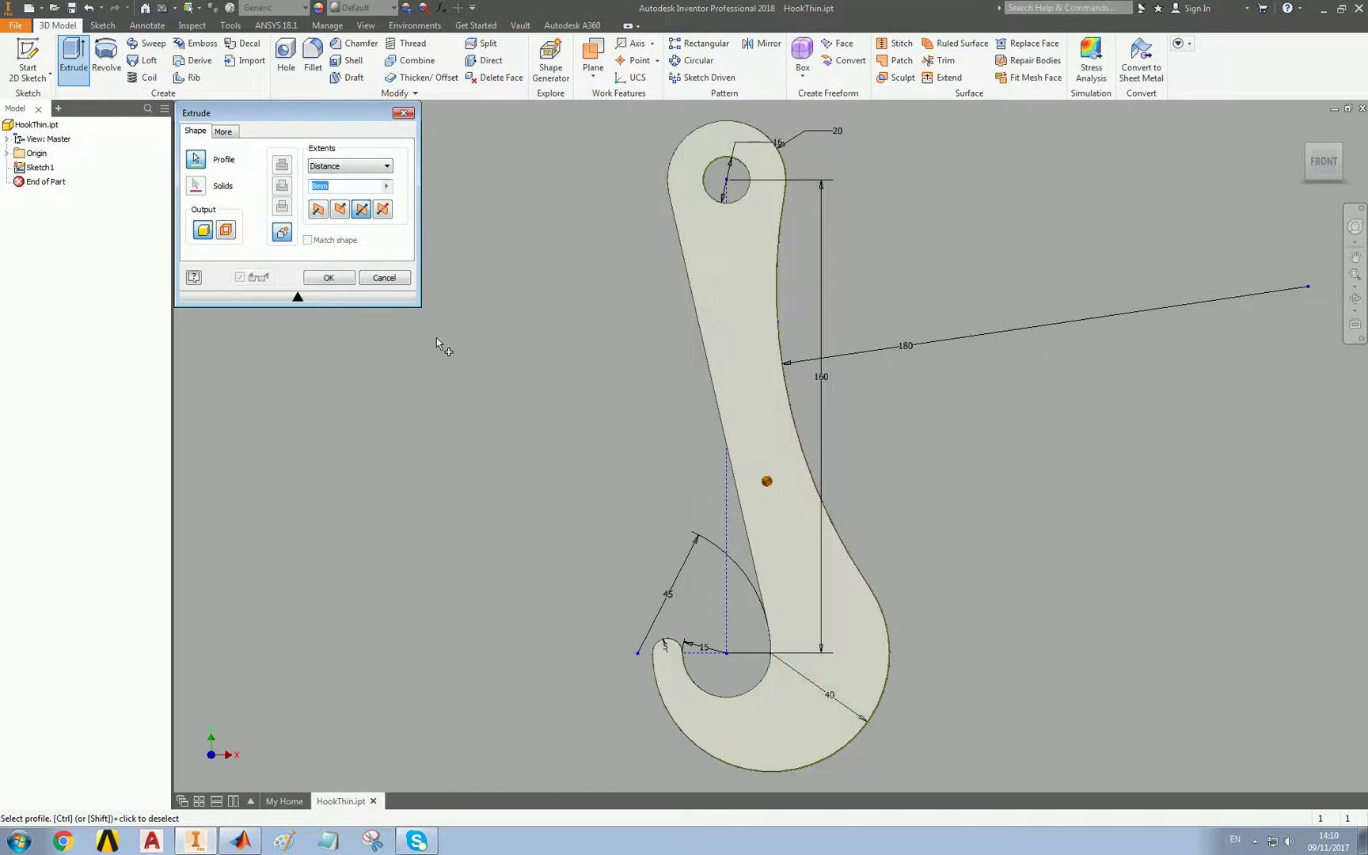
pyautogui.click(329, 276)
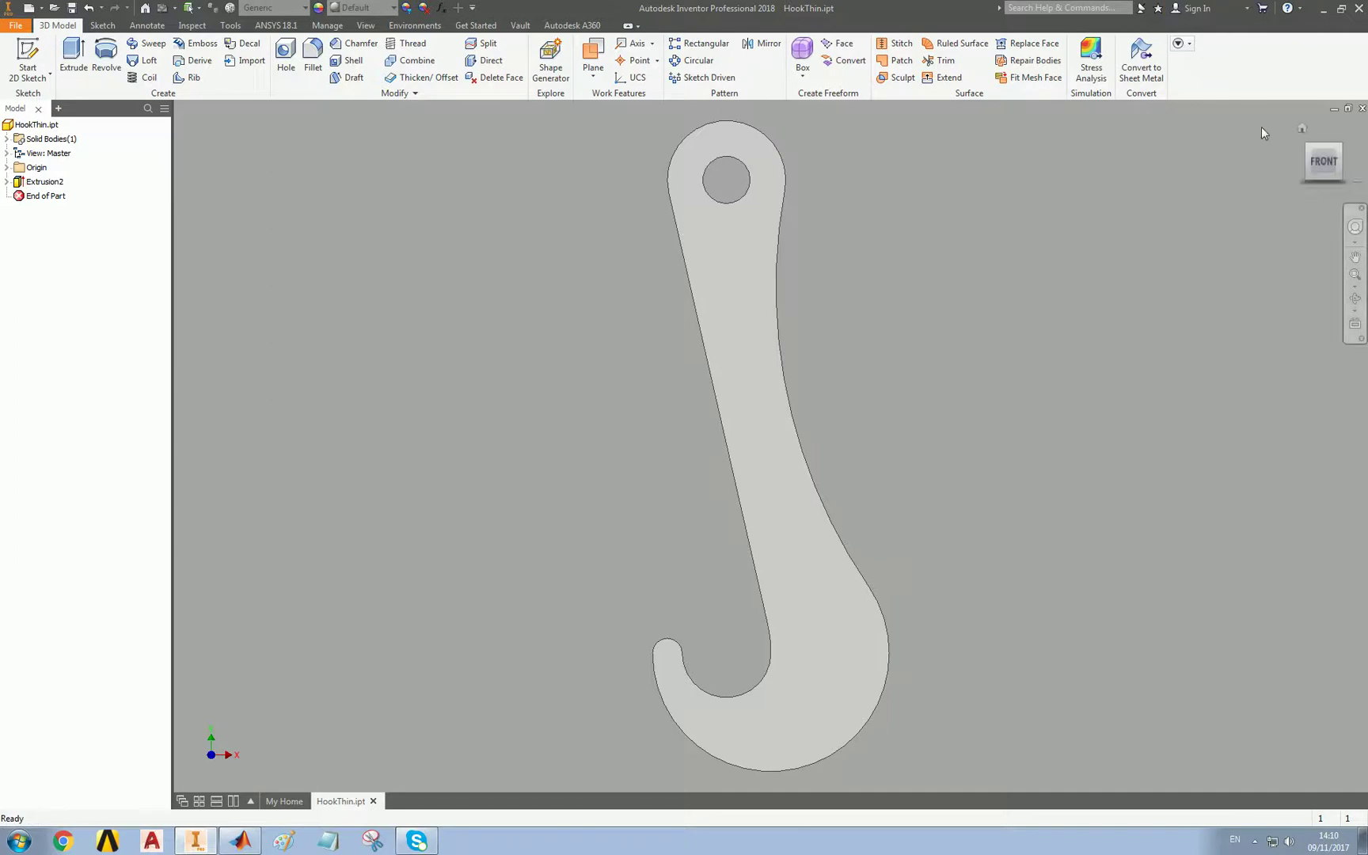
# View the hook edge-on from the left and expand Origin to show the XY Plane
pyautogui.click(1310, 151)
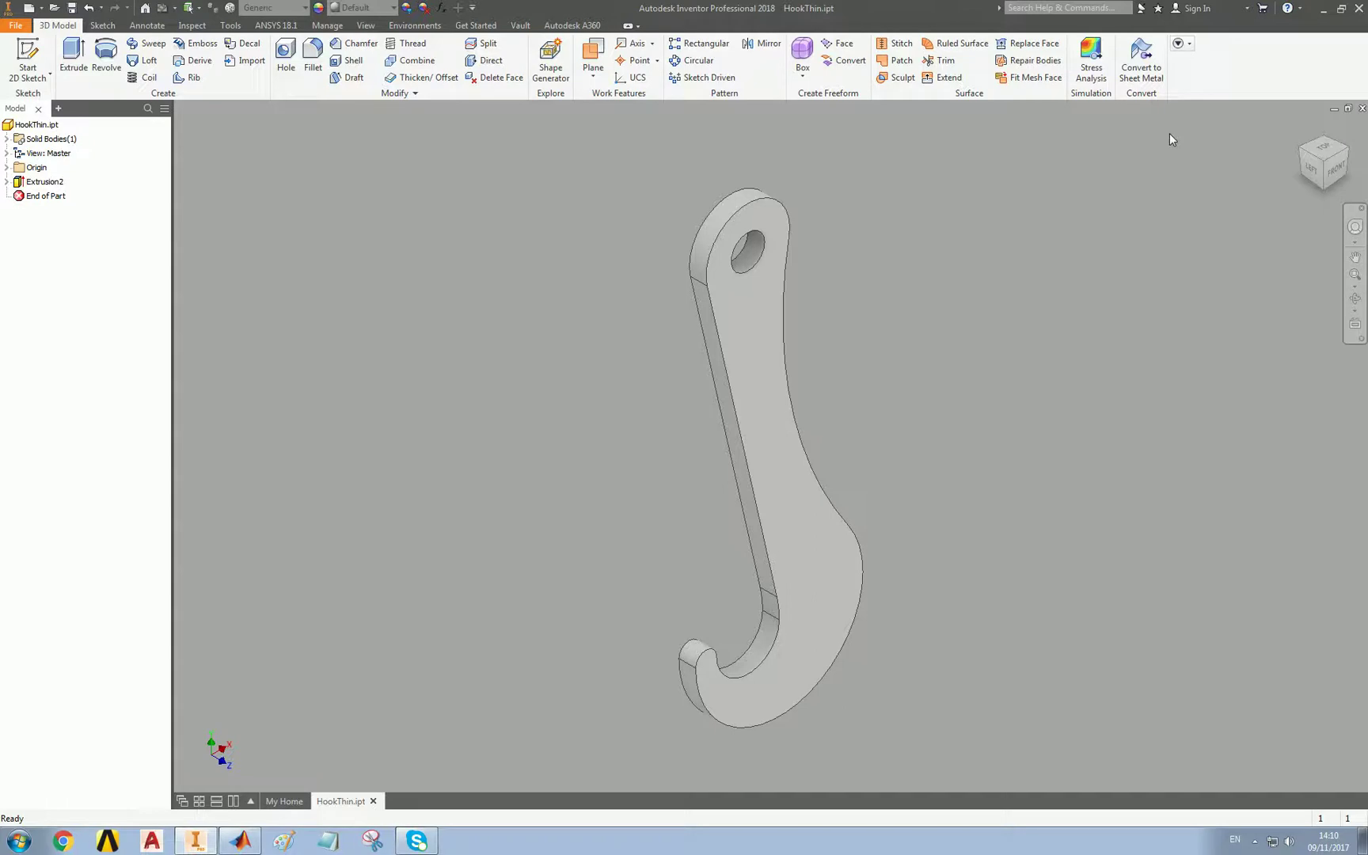
pyautogui.click(1311, 170)
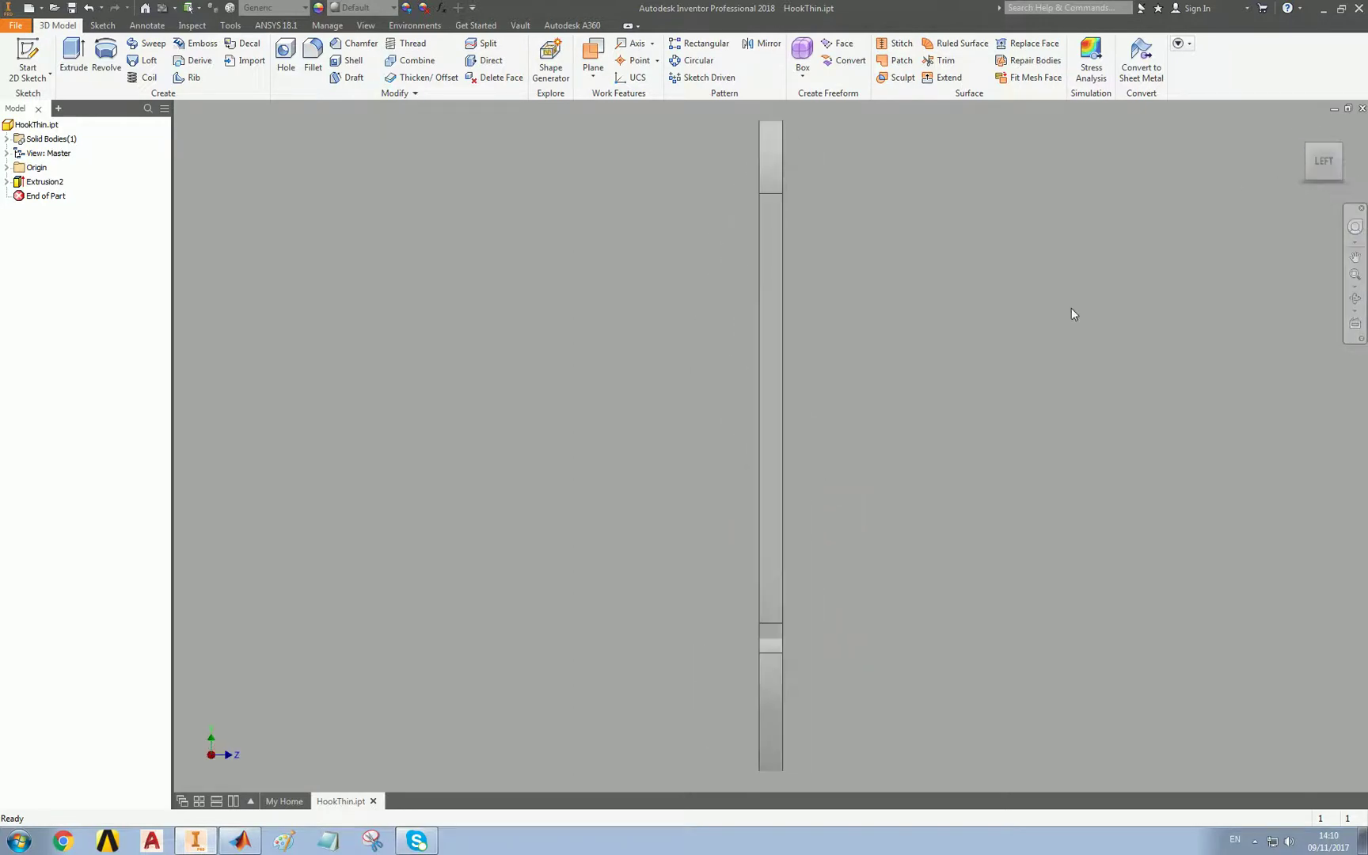
pyautogui.click(6, 167)
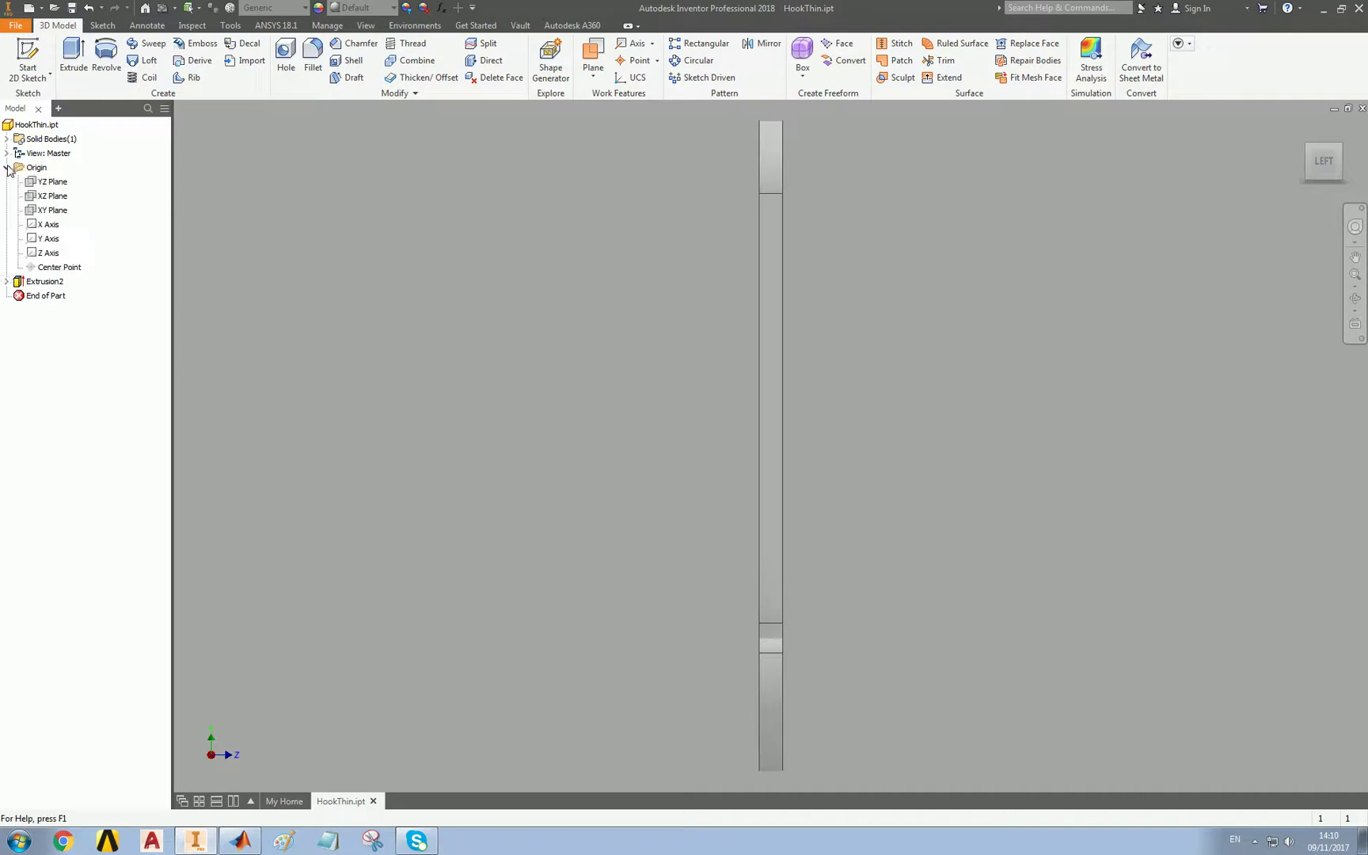
pyautogui.click(48, 210)
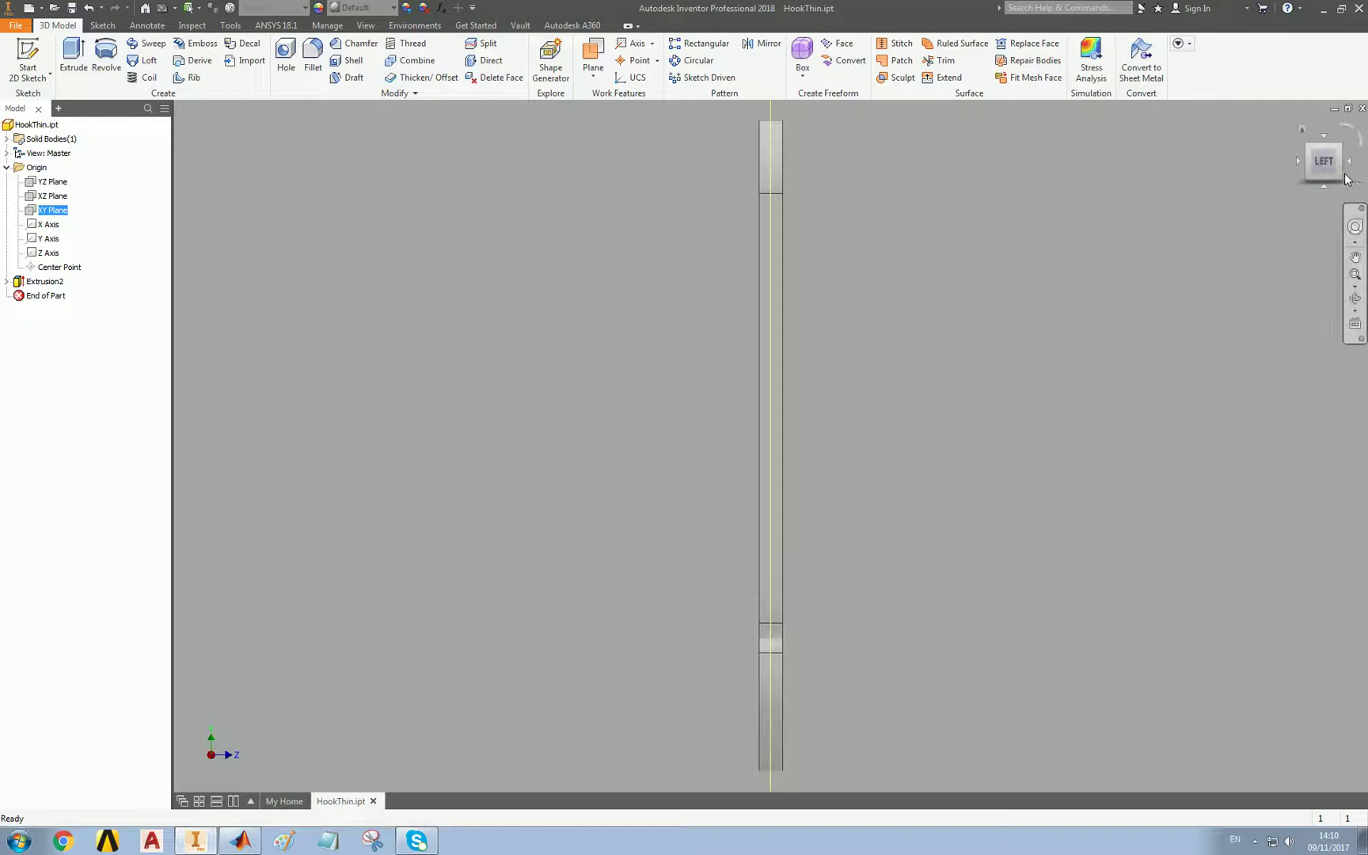
pyautogui.moveTo(929, 233); pyautogui.dragTo(852, 236, button='middle')
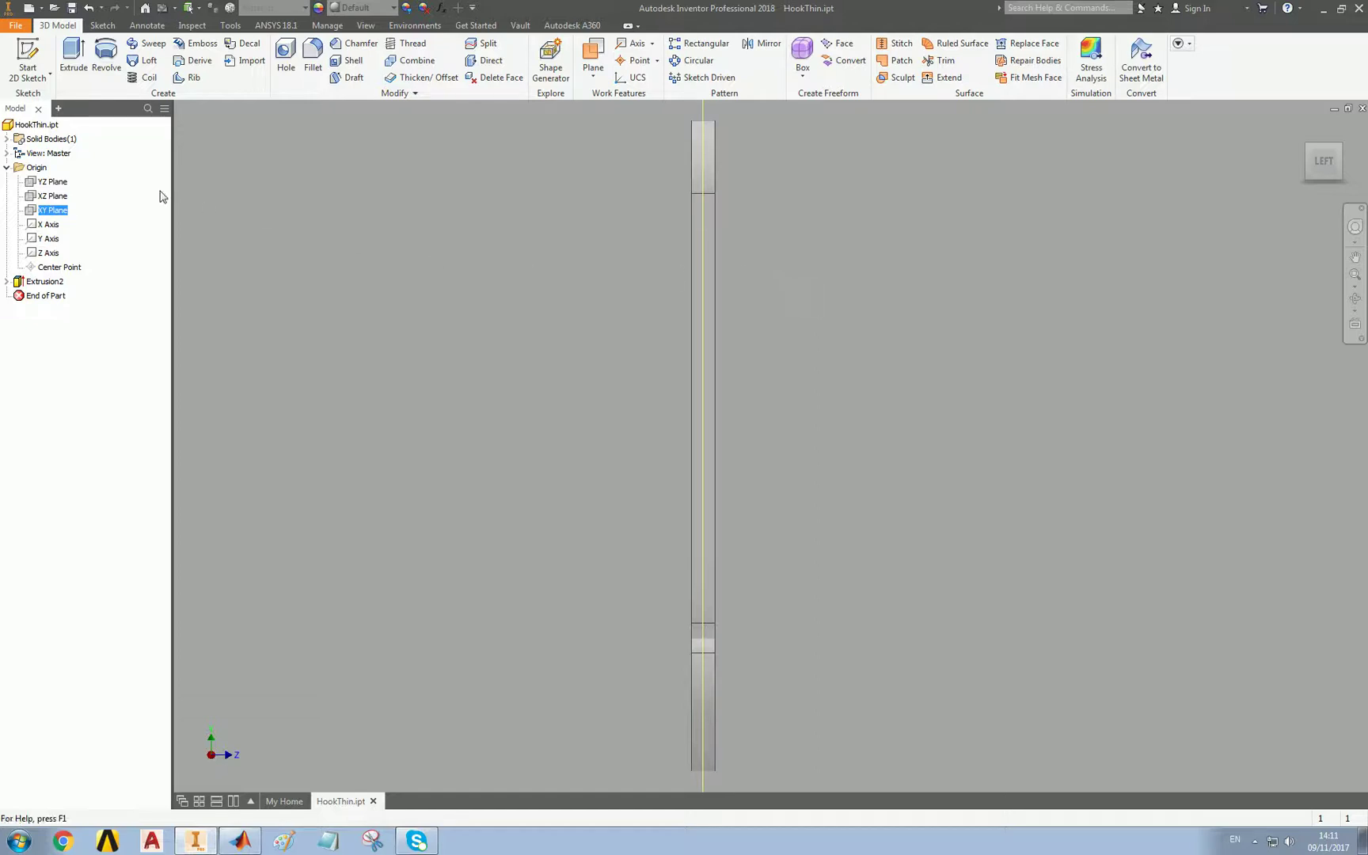
# Change Extrusion2's distance from 8 mm to 4 mm and return to the home view
pyautogui.doubleClick(28, 283)
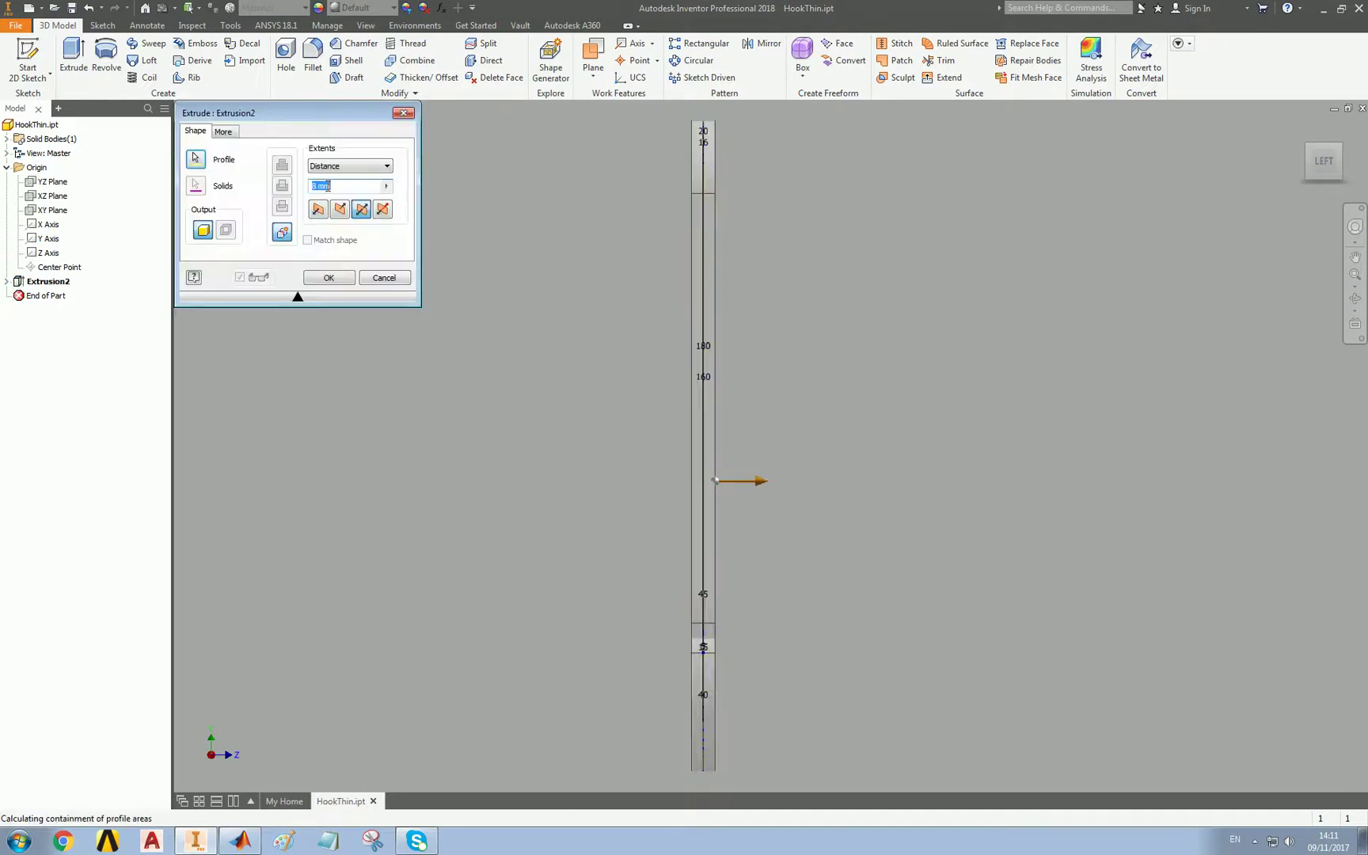
pyautogui.write('4')
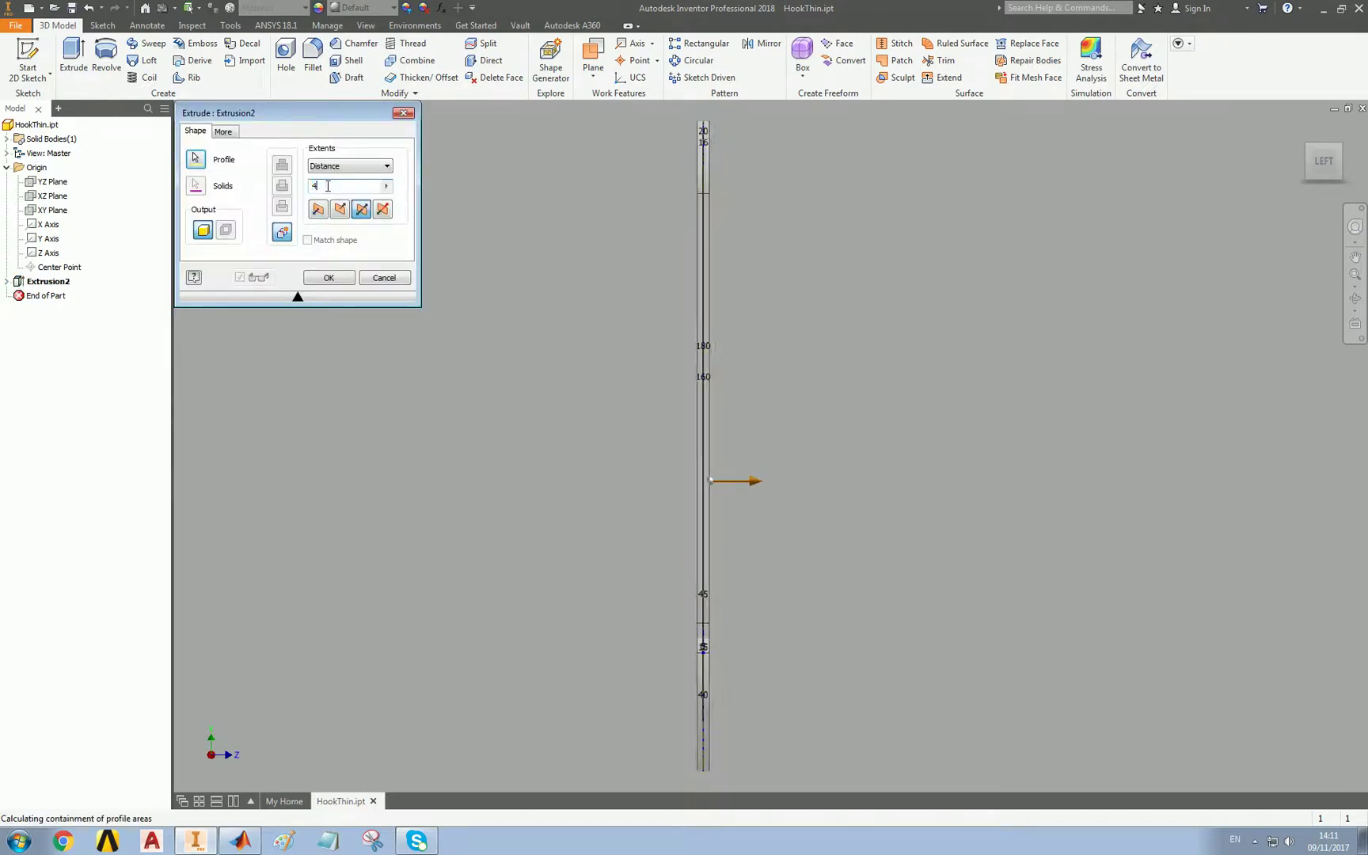
pyautogui.click(337, 277)
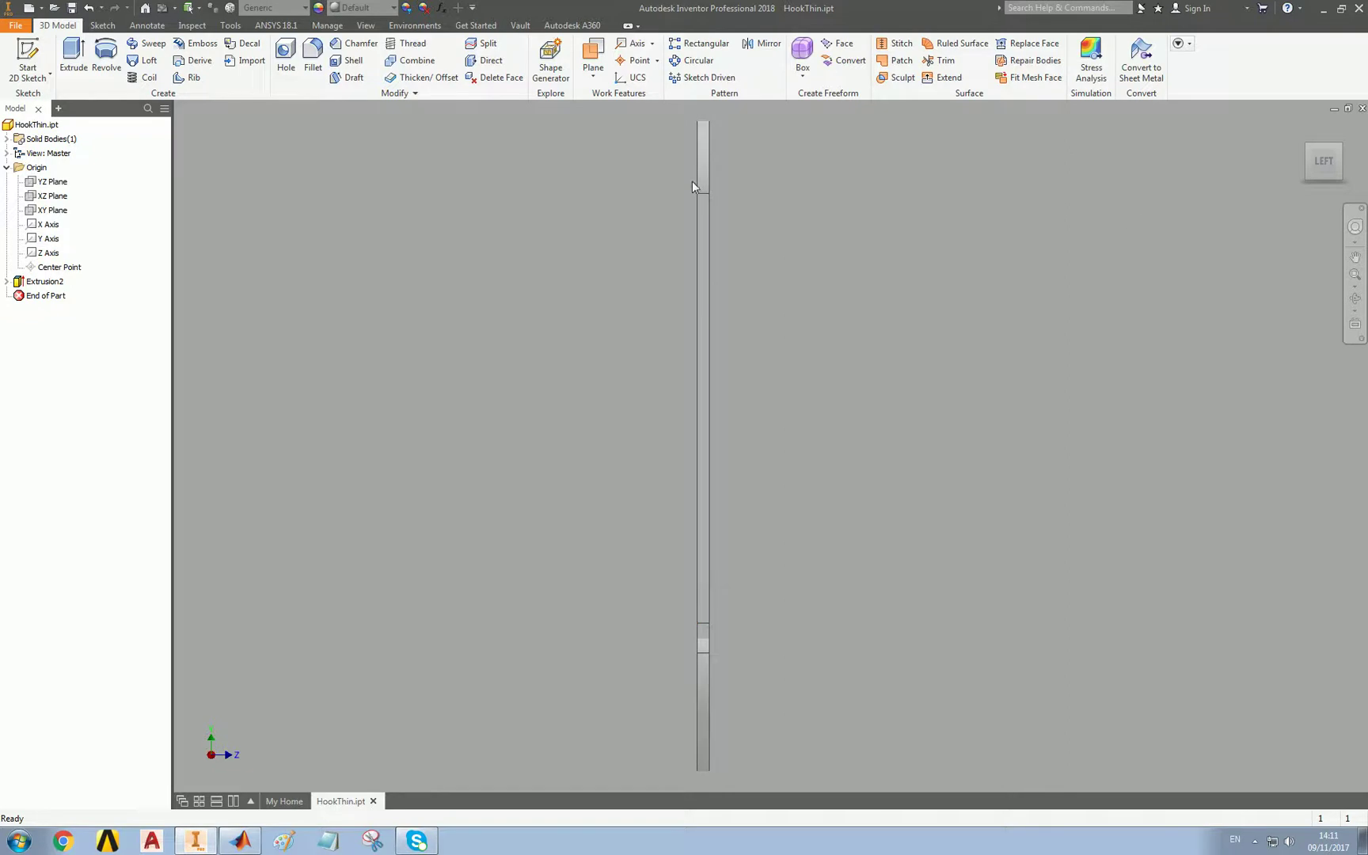
pyautogui.click(1343, 146)
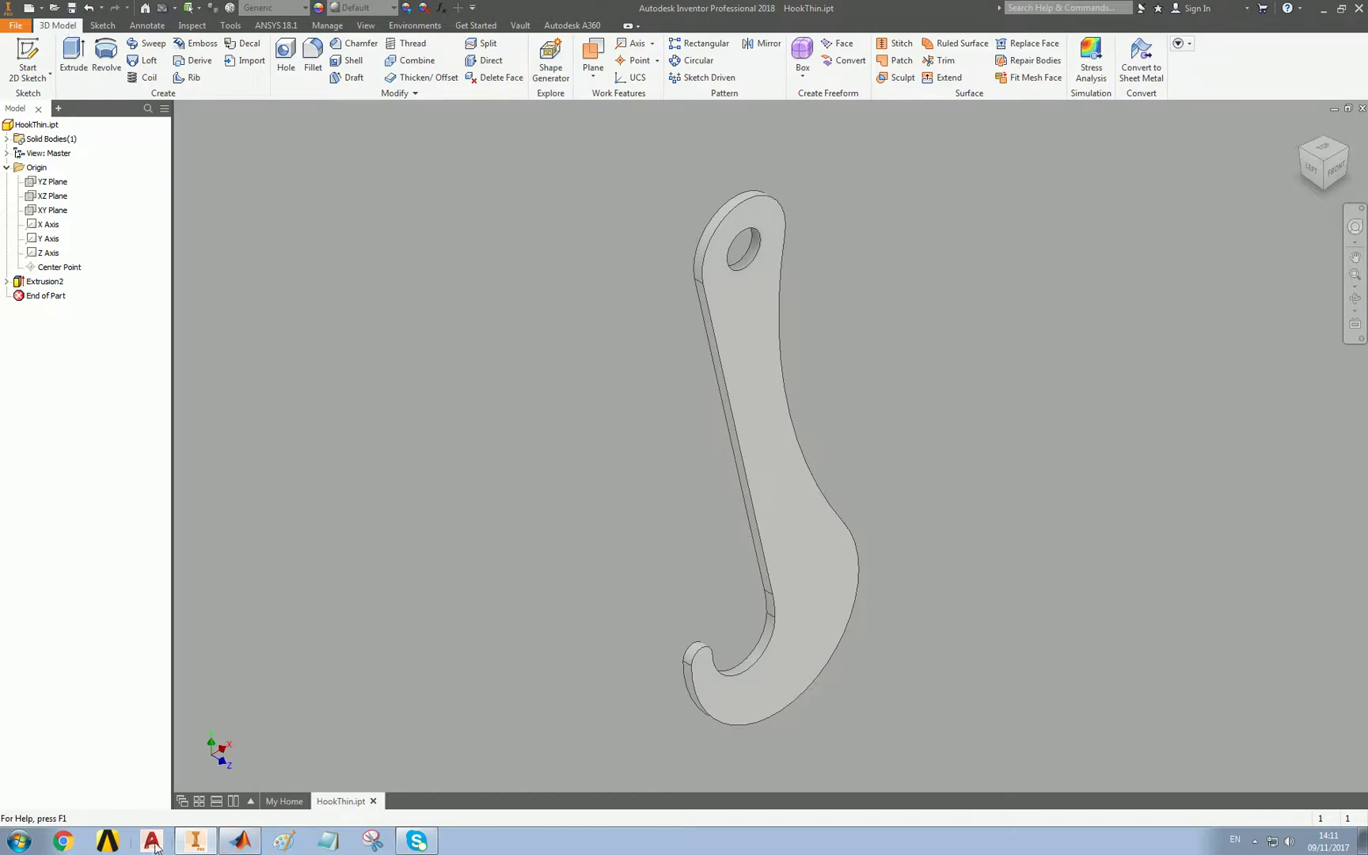
# Launch ANSYS Workbench from the taskbar over Inventor
pyautogui.click(107, 841)
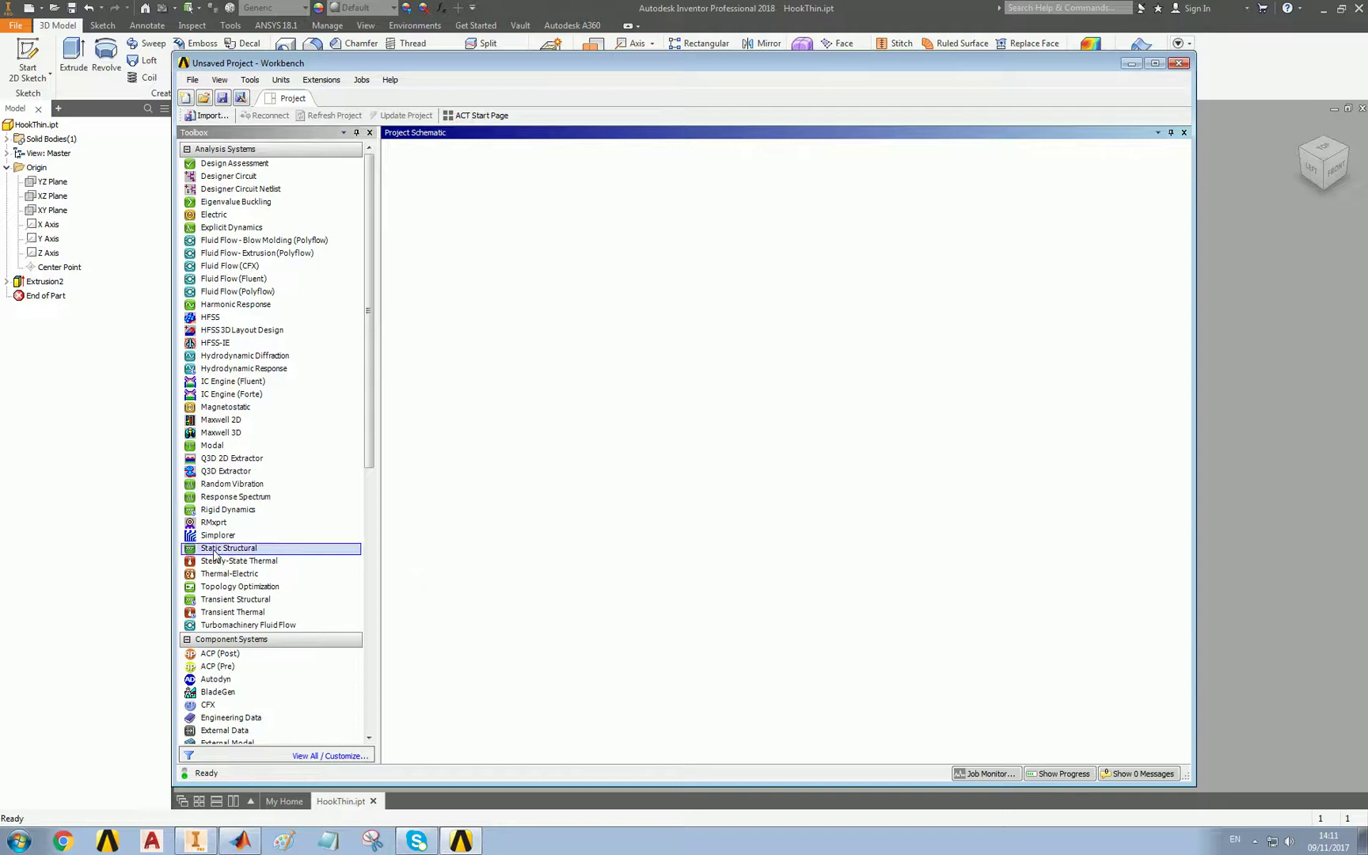
# Add a Static Structural system, import HookThin.ipt as its geometry, and open Model
pyautogui.moveTo(220, 550); pyautogui.dragTo(486, 228)
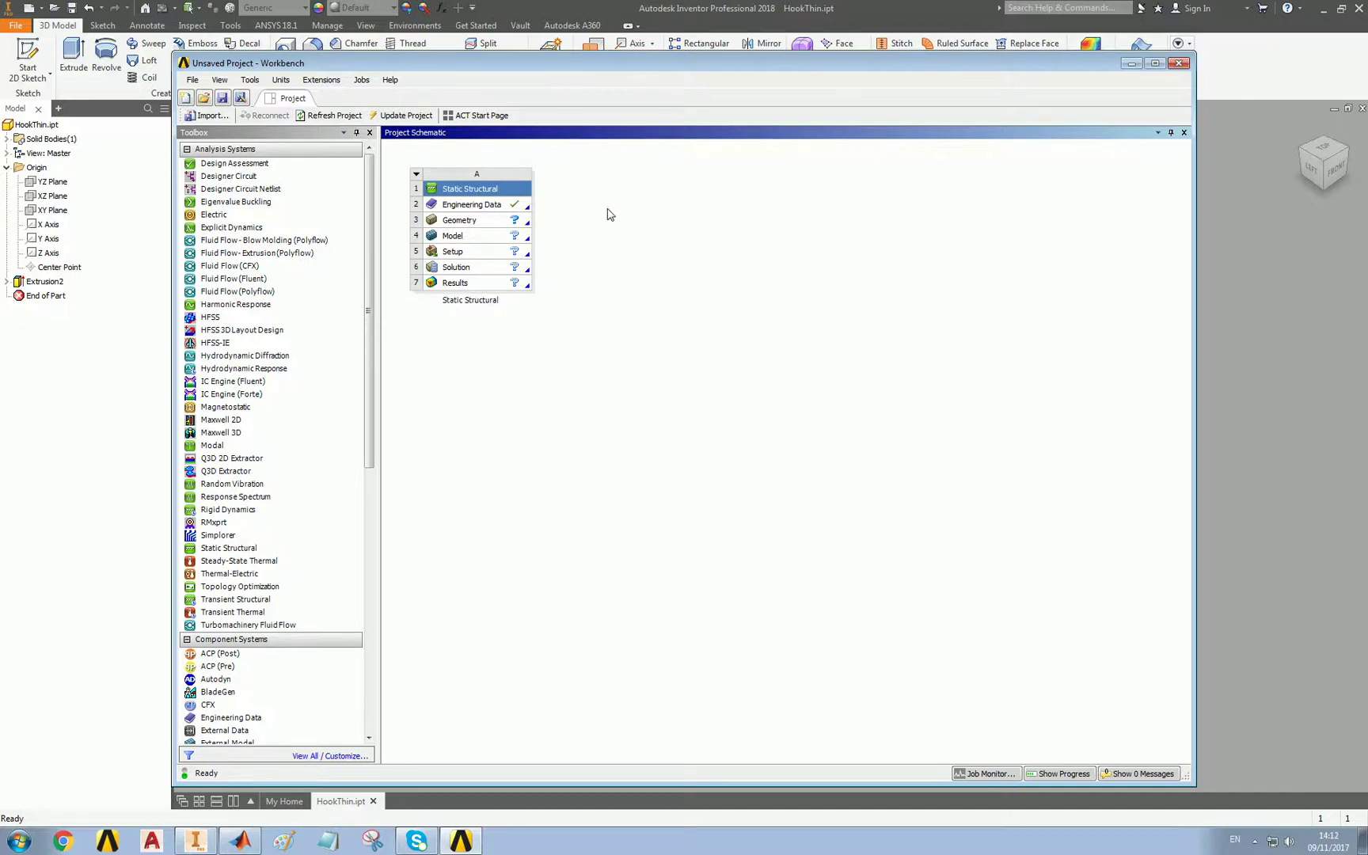
pyautogui.click(465, 224)
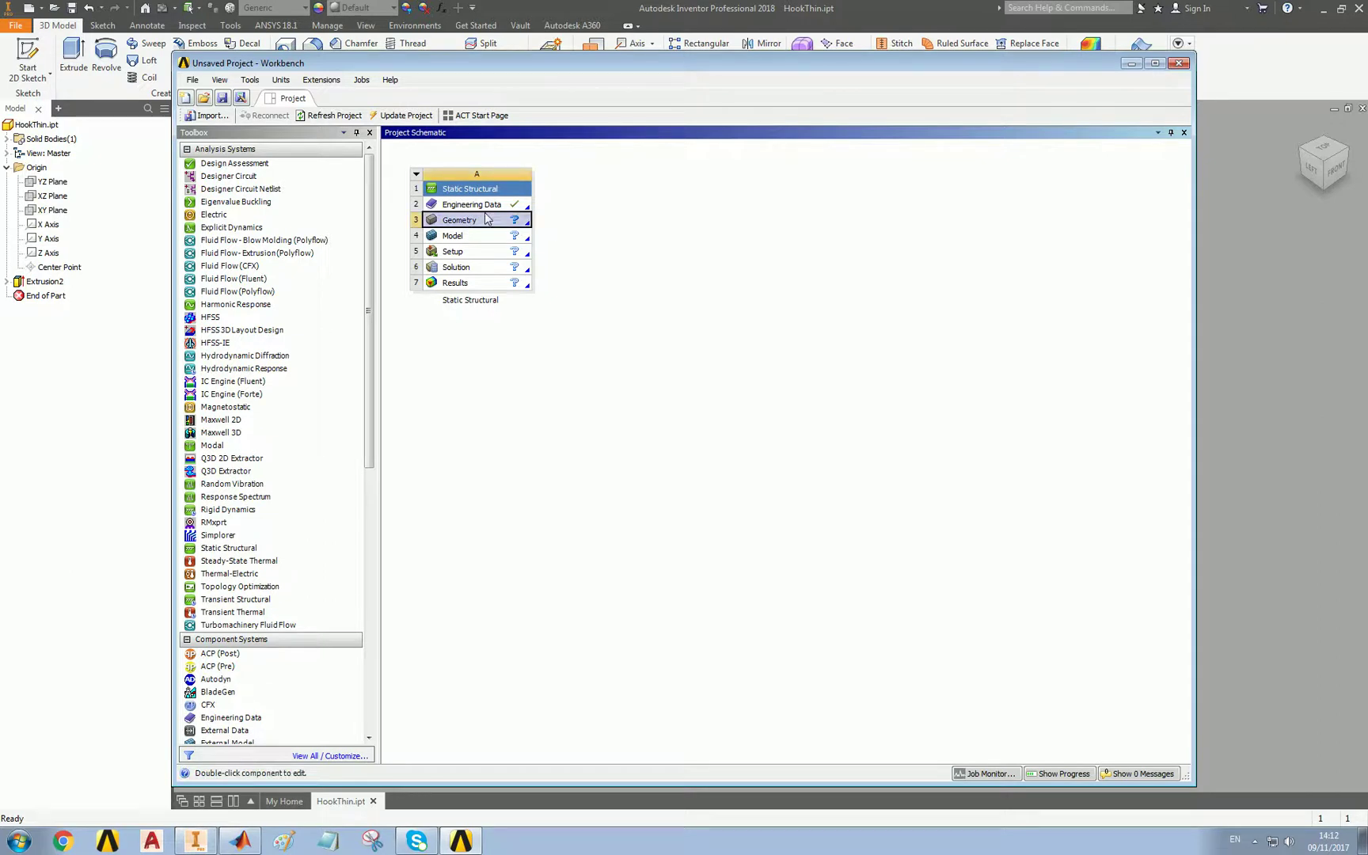
pyautogui.rightClick(487, 220)
pyautogui.moveTo(563, 264)
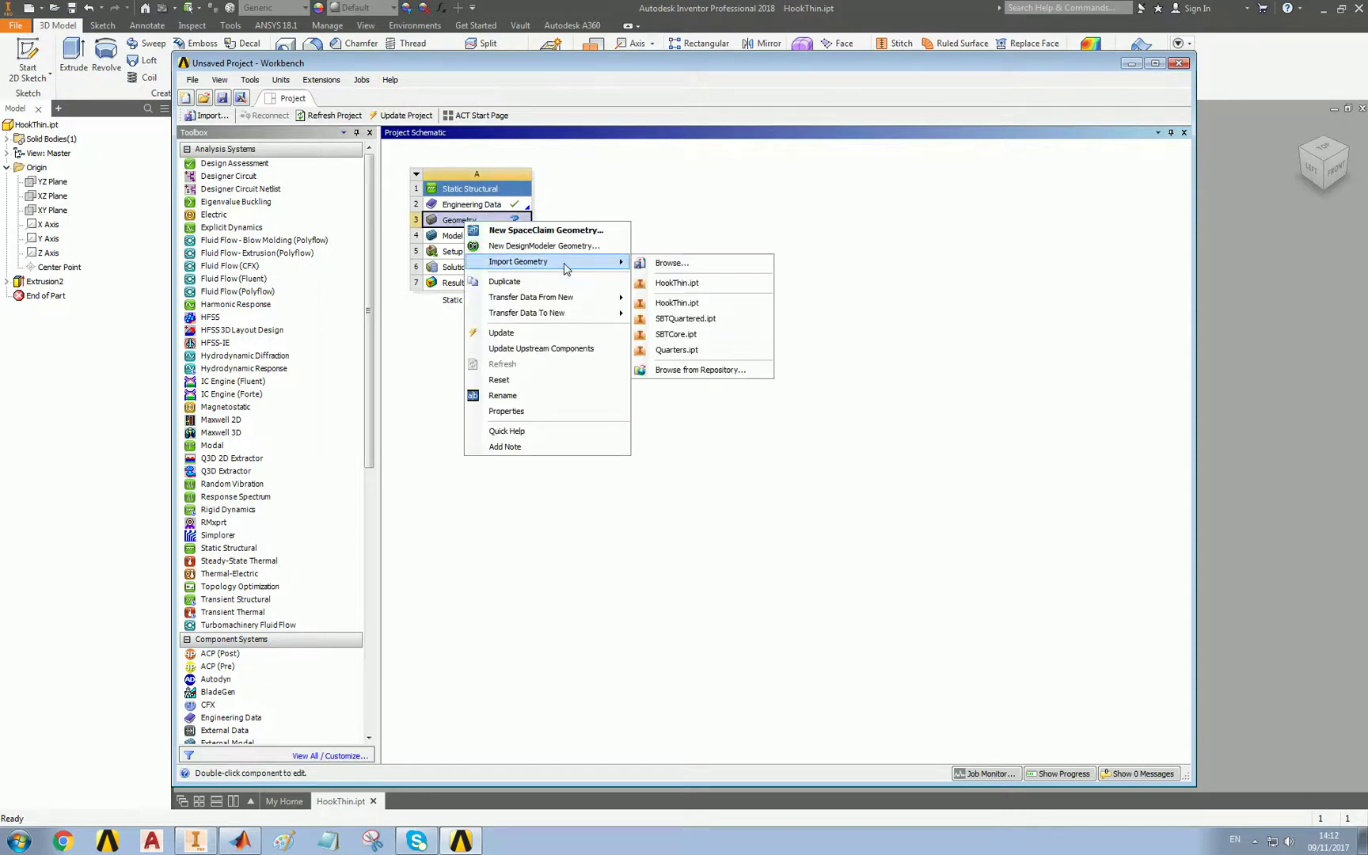
pyautogui.click(702, 284)
pyautogui.doubleClick(478, 239)
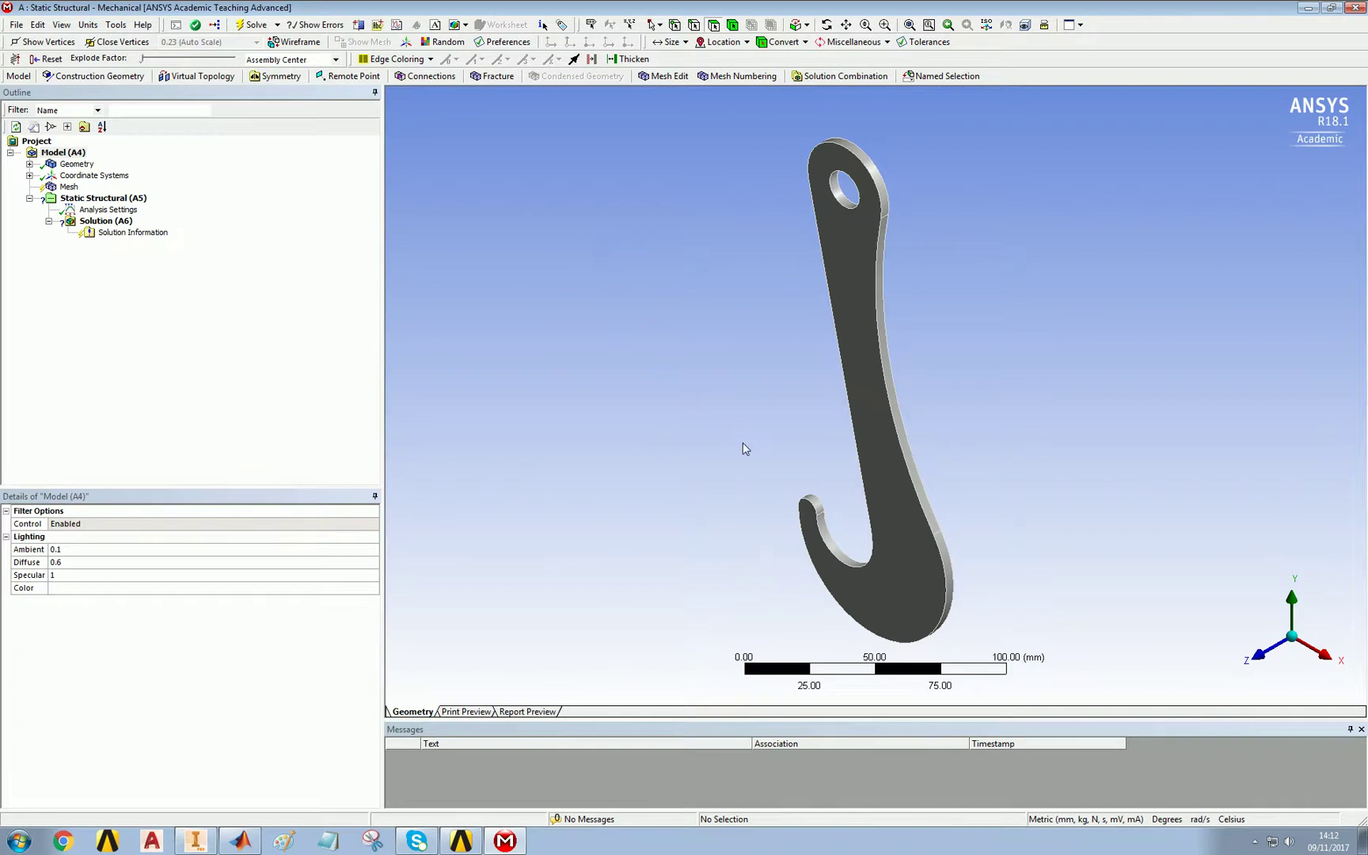
# Rotate the hook edge-on and select the Static Structural (A5) analysis
pyautogui.moveTo(742, 449); pyautogui.dragTo(554, 419, button='middle')
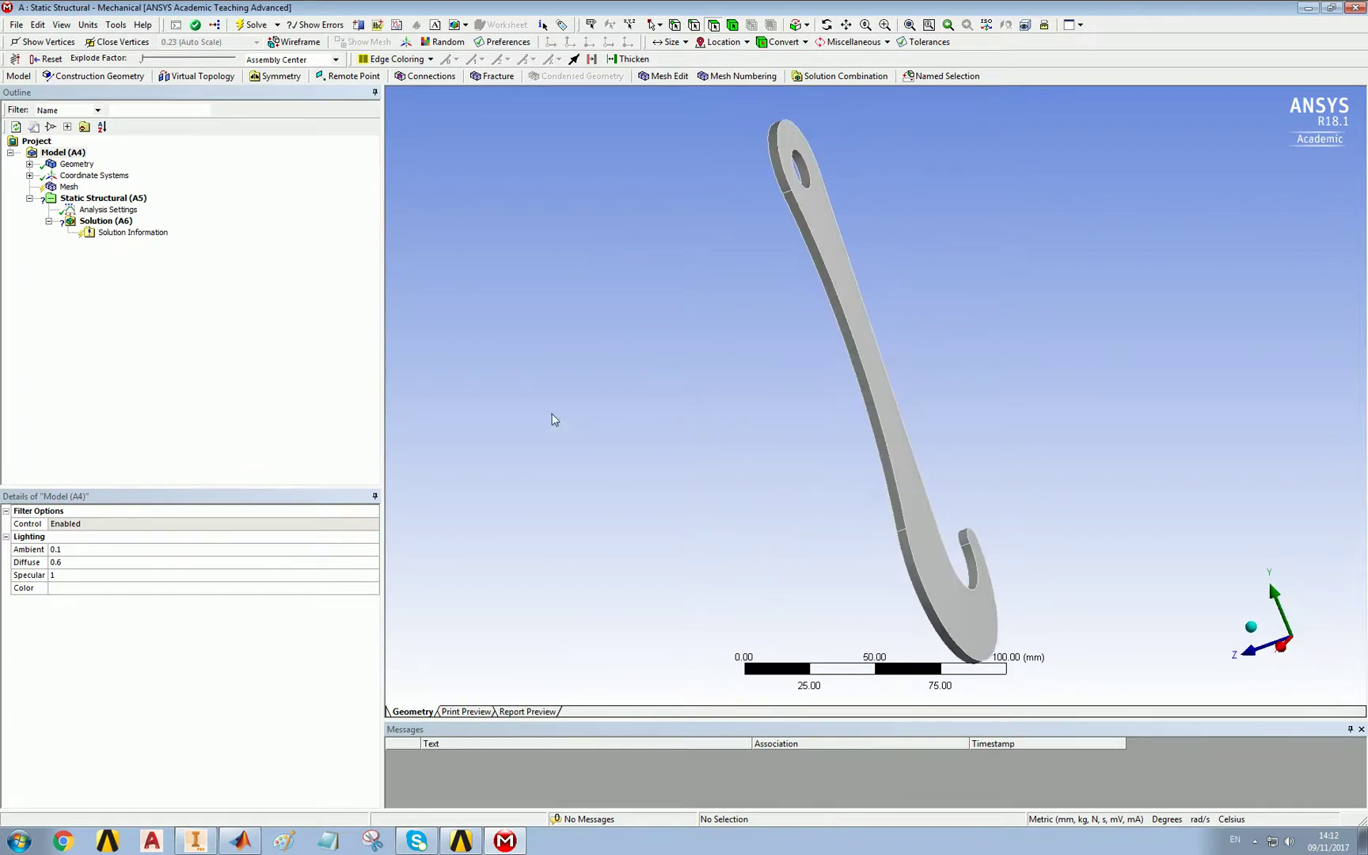
pyautogui.click(87, 199)
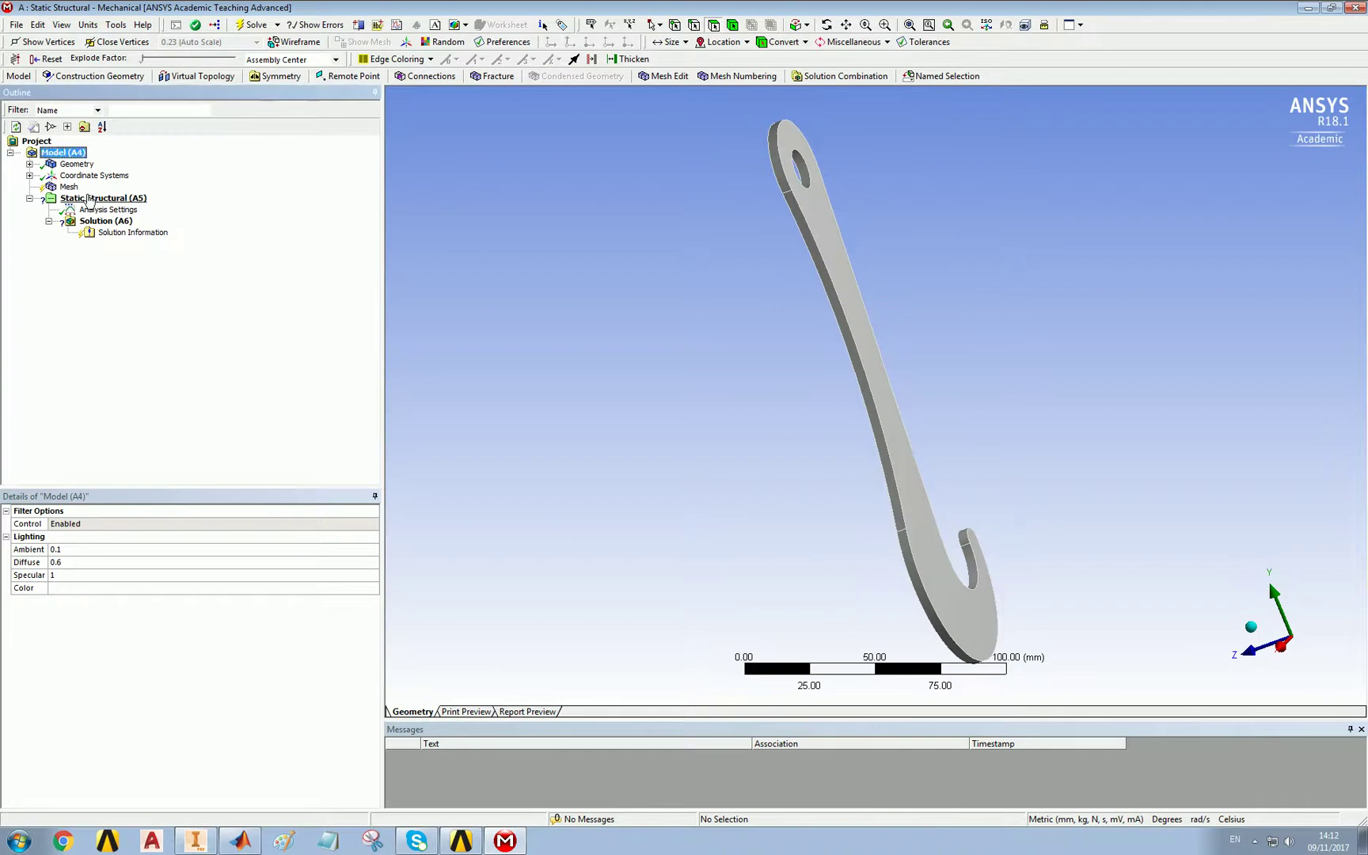
# Apply a Frictionless Support to the hook's flat face and orbit to inspect it
pyautogui.click(832, 234)
pyautogui.rightClick(830, 229)
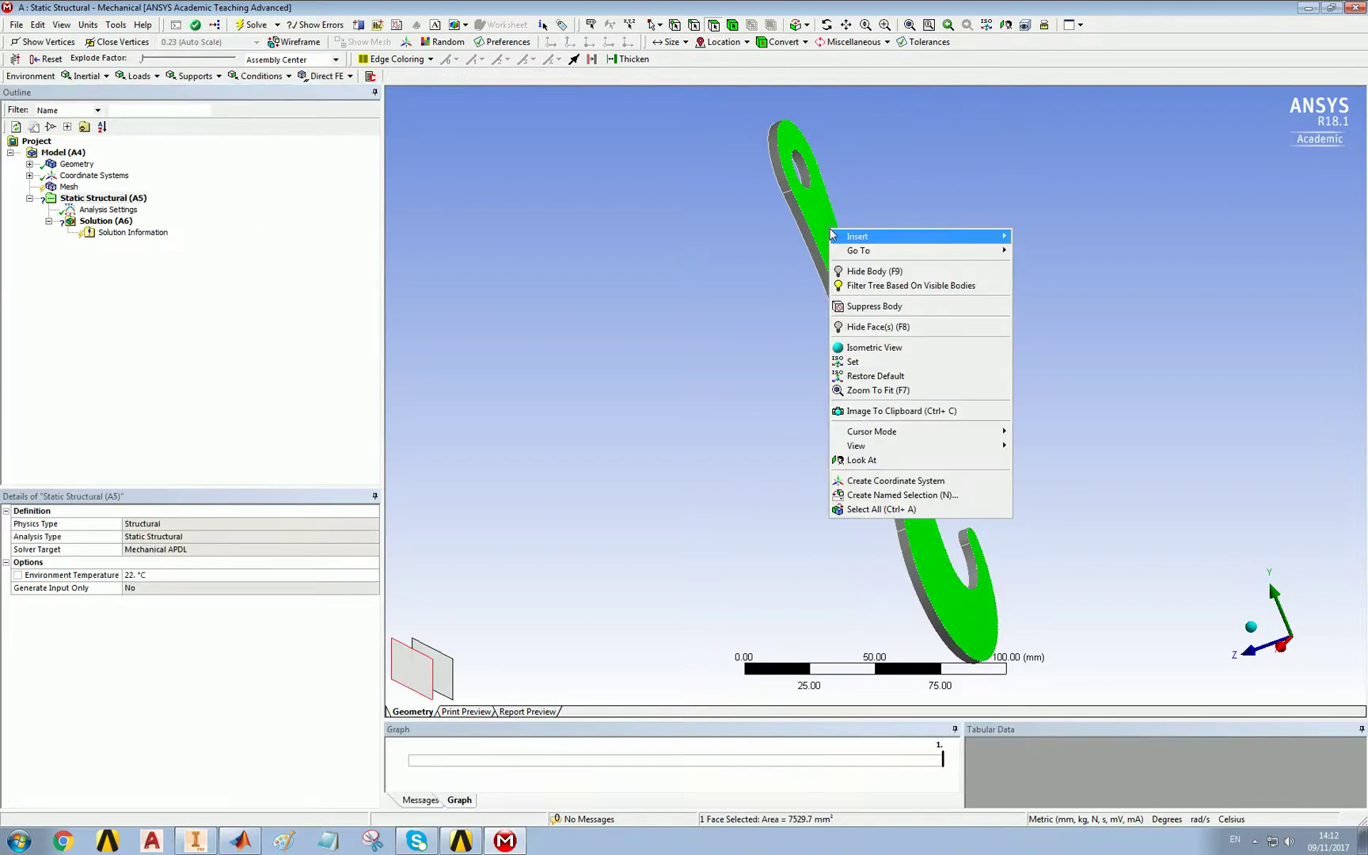
pyautogui.moveTo(895, 236)
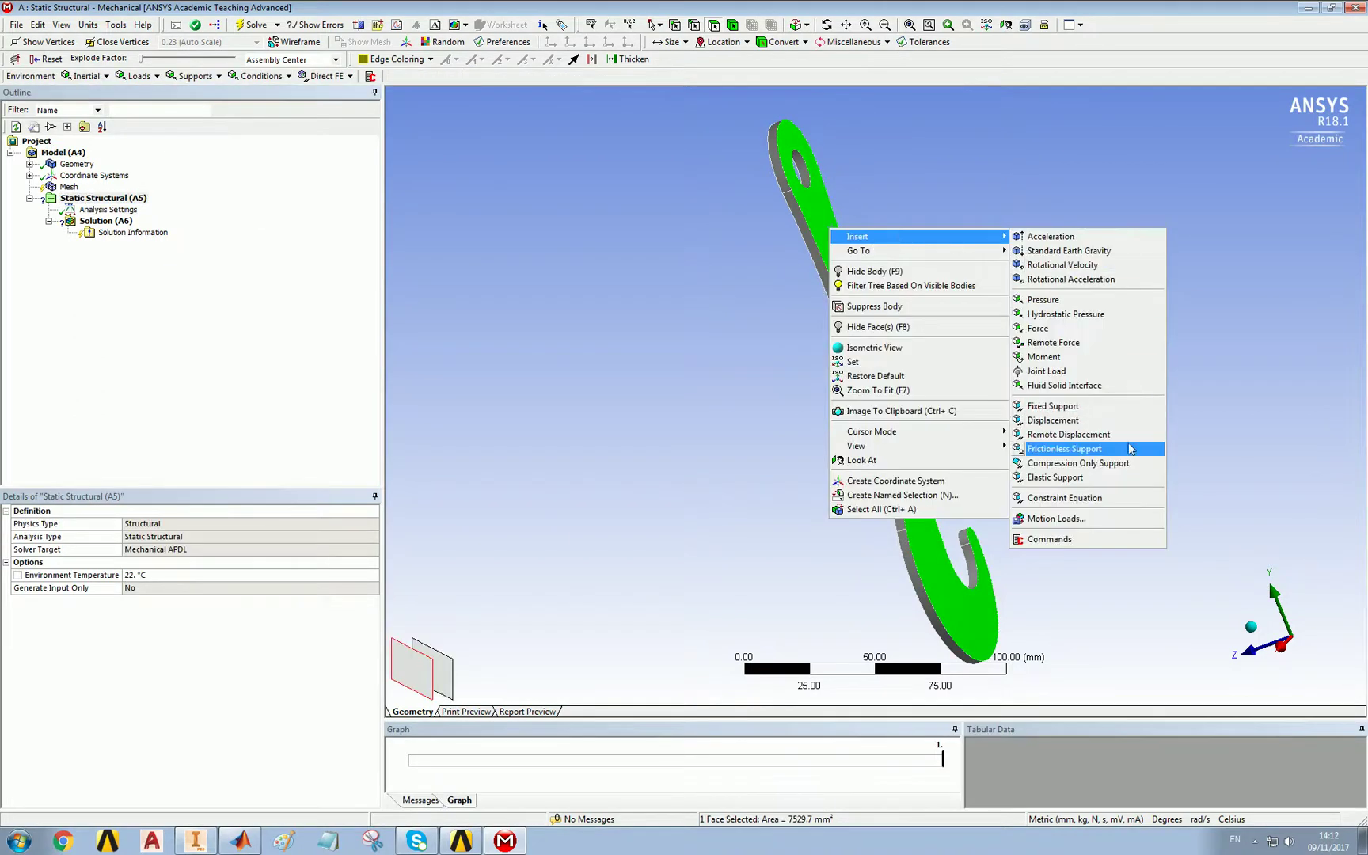
pyautogui.click(1117, 448)
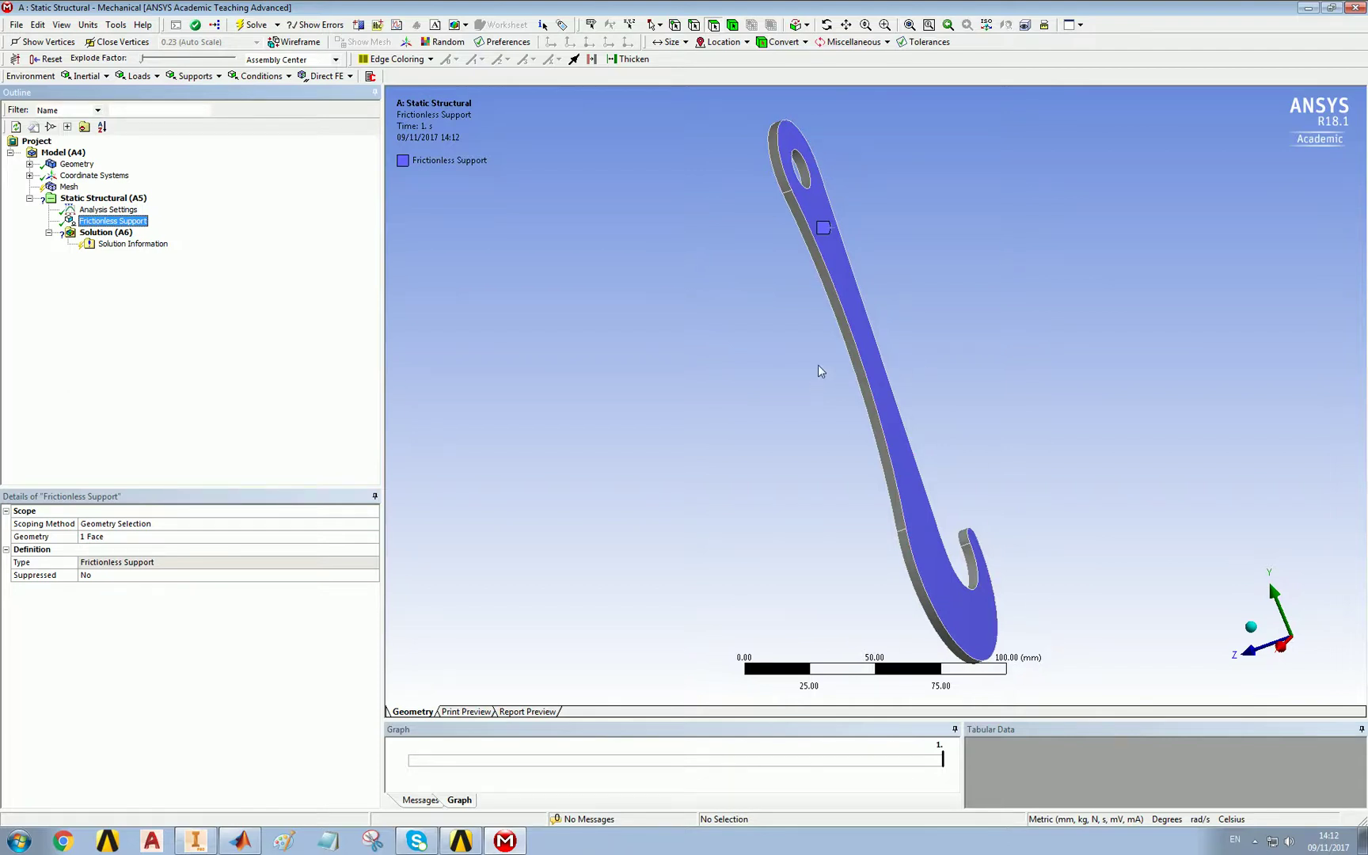
pyautogui.moveTo(757, 349); pyautogui.dragTo(1009, 378, button='middle')
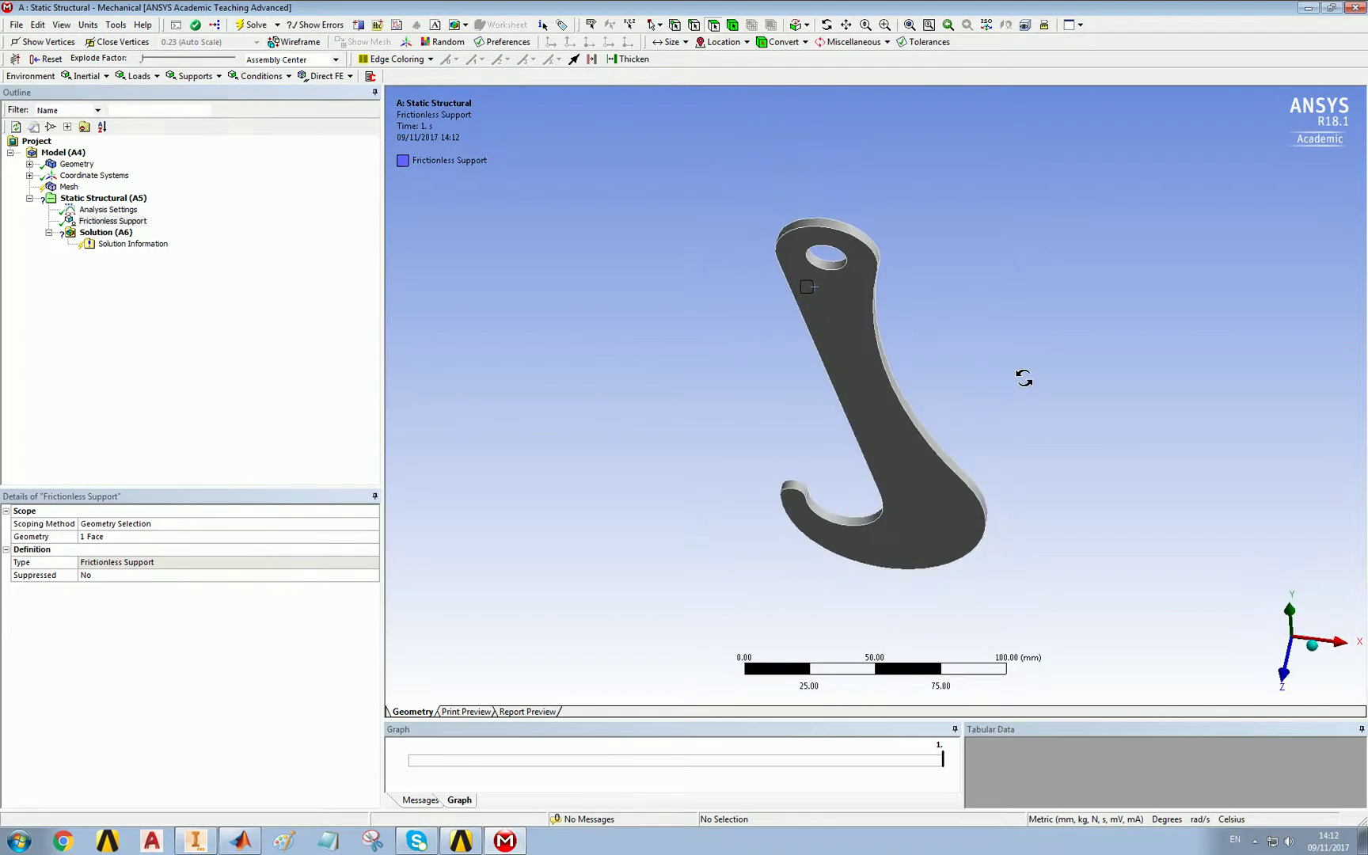
pyautogui.moveTo(1024, 378); pyautogui.dragTo(1021, 369, button='middle')
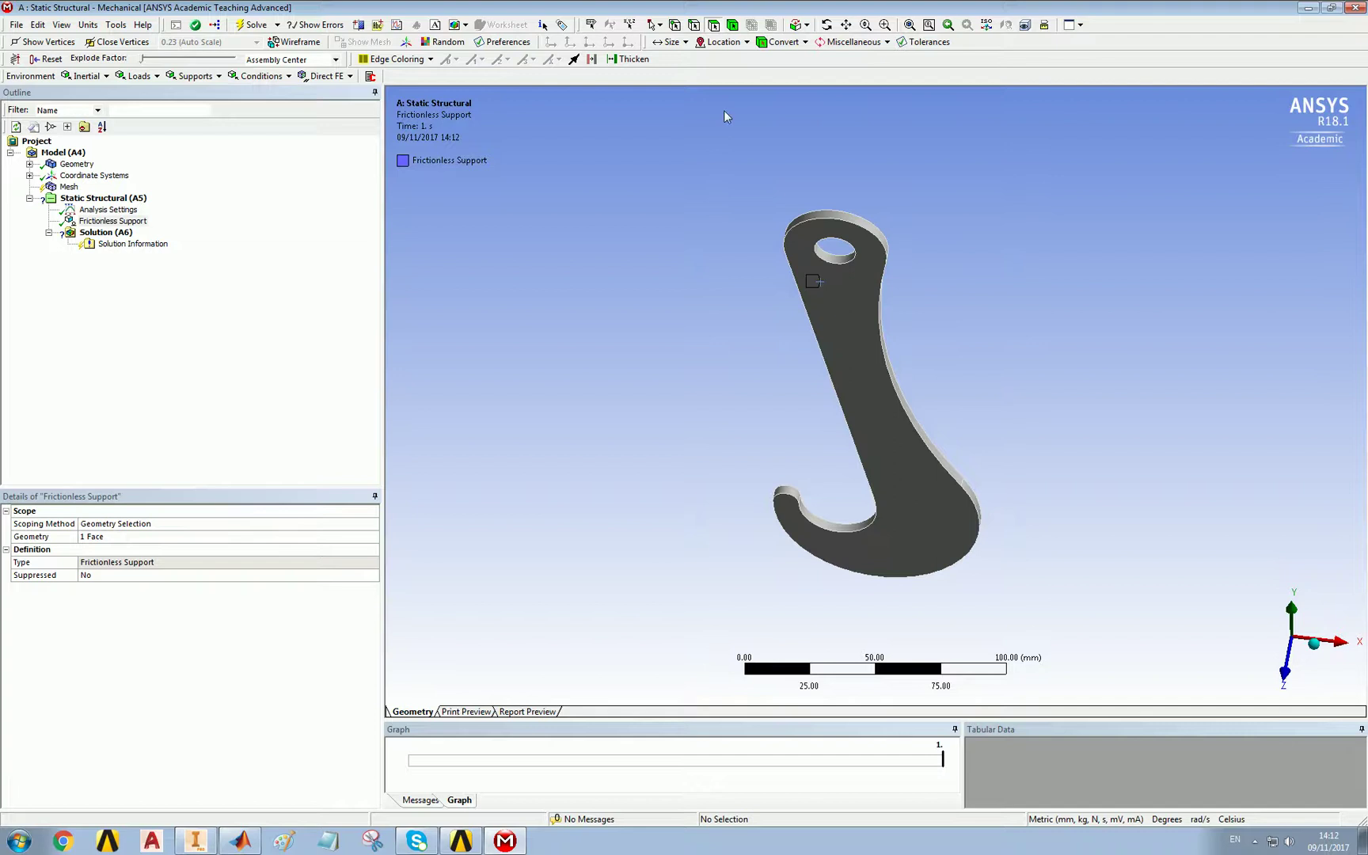
# Apply a Bearing Load to the inner curved face, defined by components with Y = -15000 N
pyautogui.click(841, 524)
pyautogui.rightClick(843, 532)
pyautogui.moveTo(895, 540)
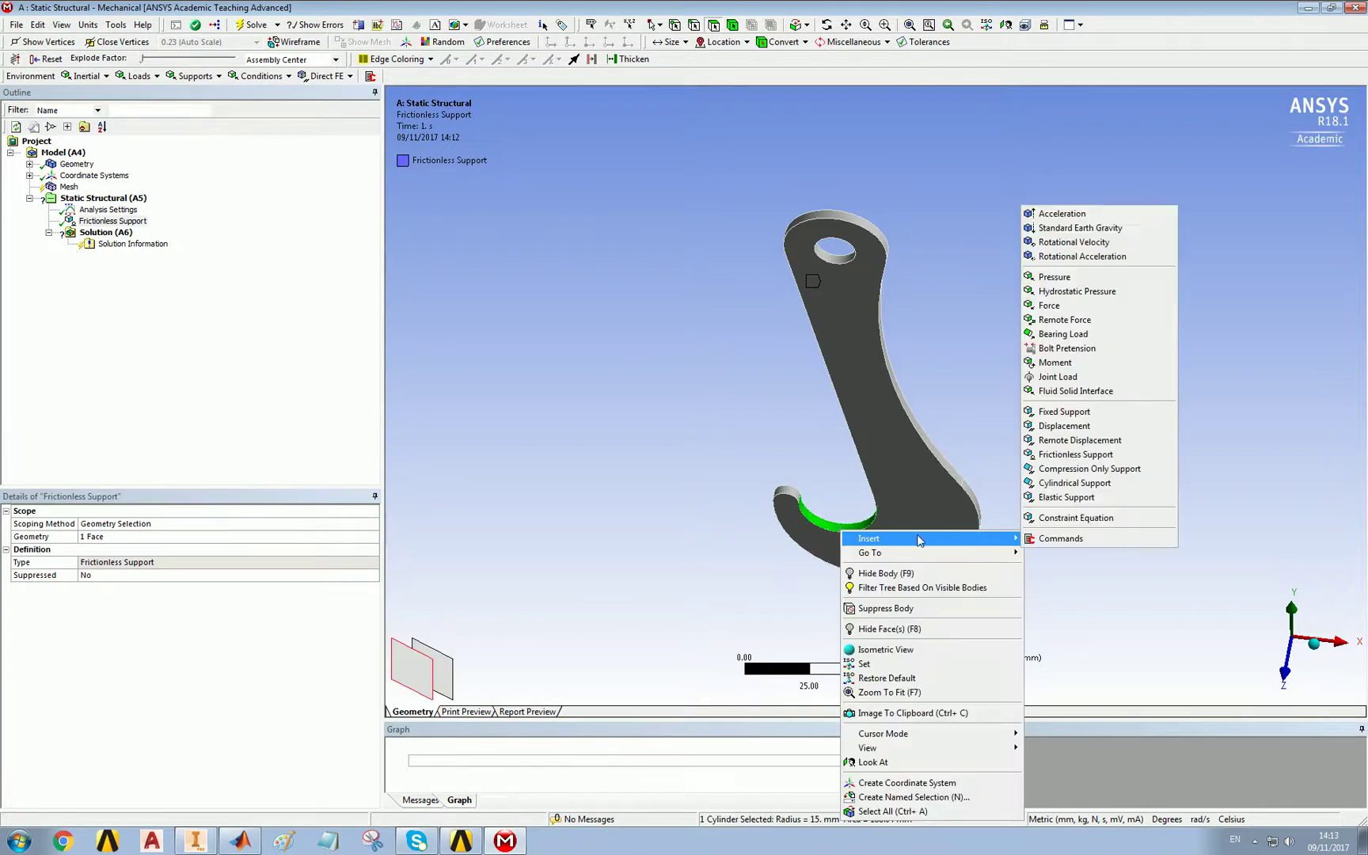
pyautogui.click(1083, 341)
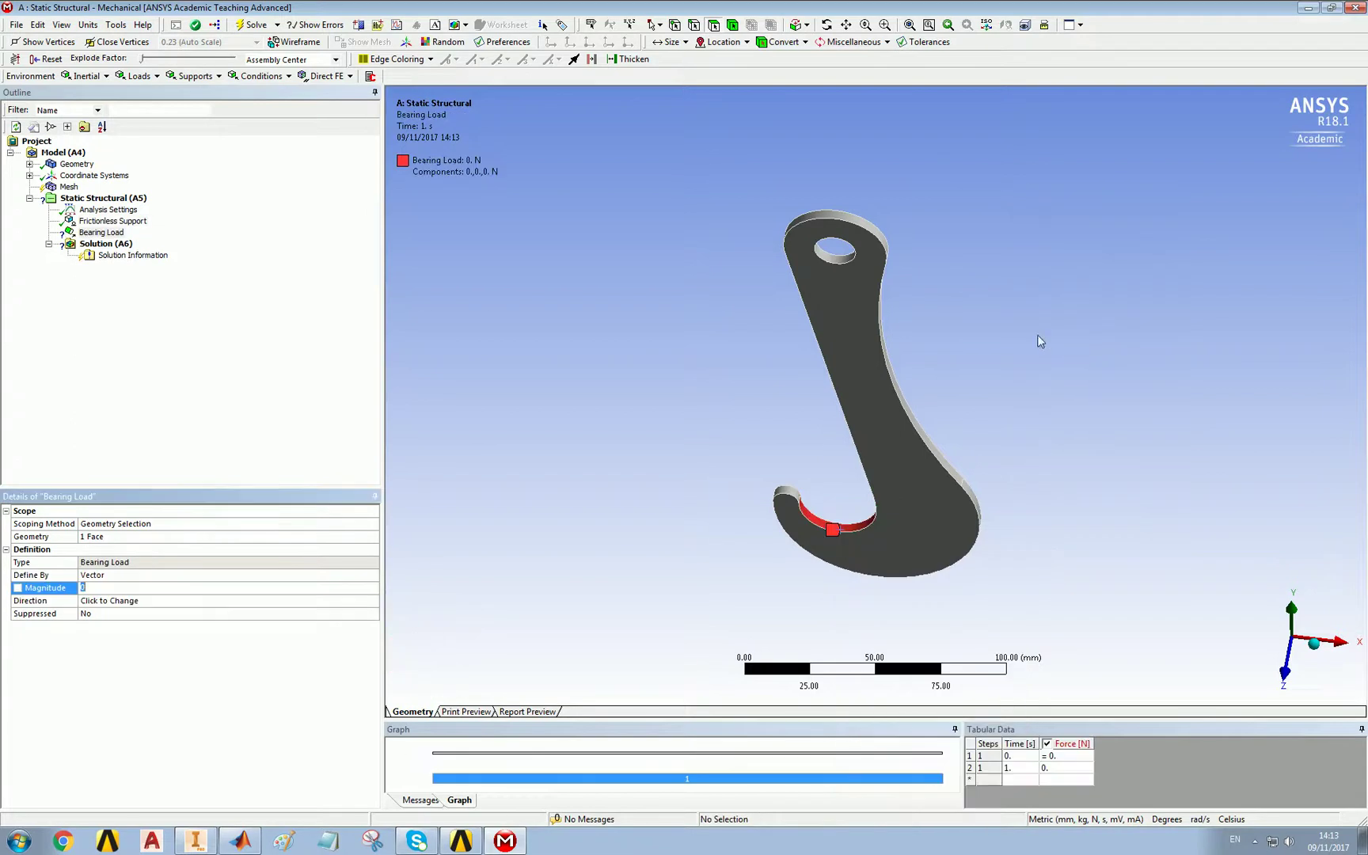
pyautogui.click(353, 576)
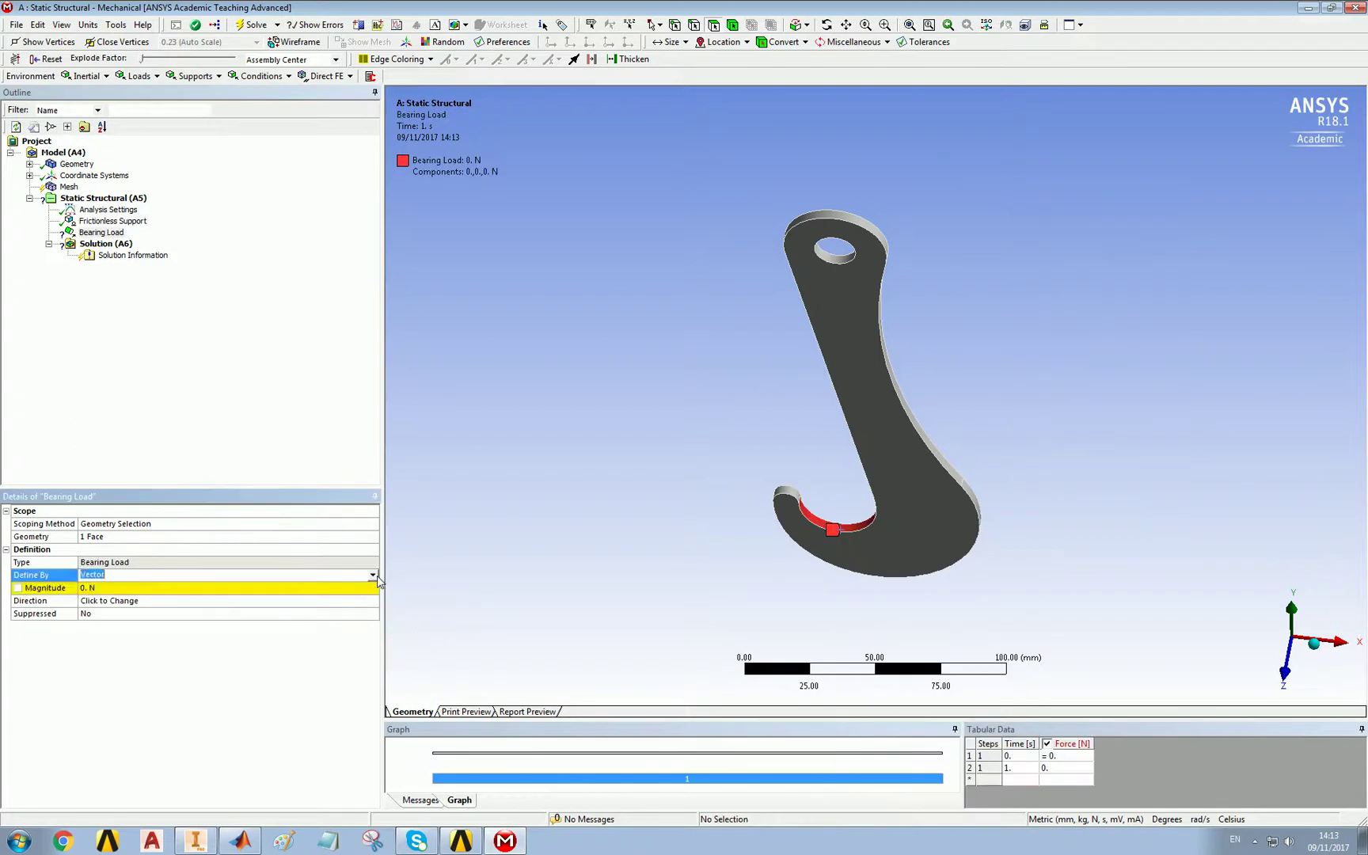
pyautogui.click(372, 575)
pyautogui.click(342, 597)
pyautogui.click(177, 612)
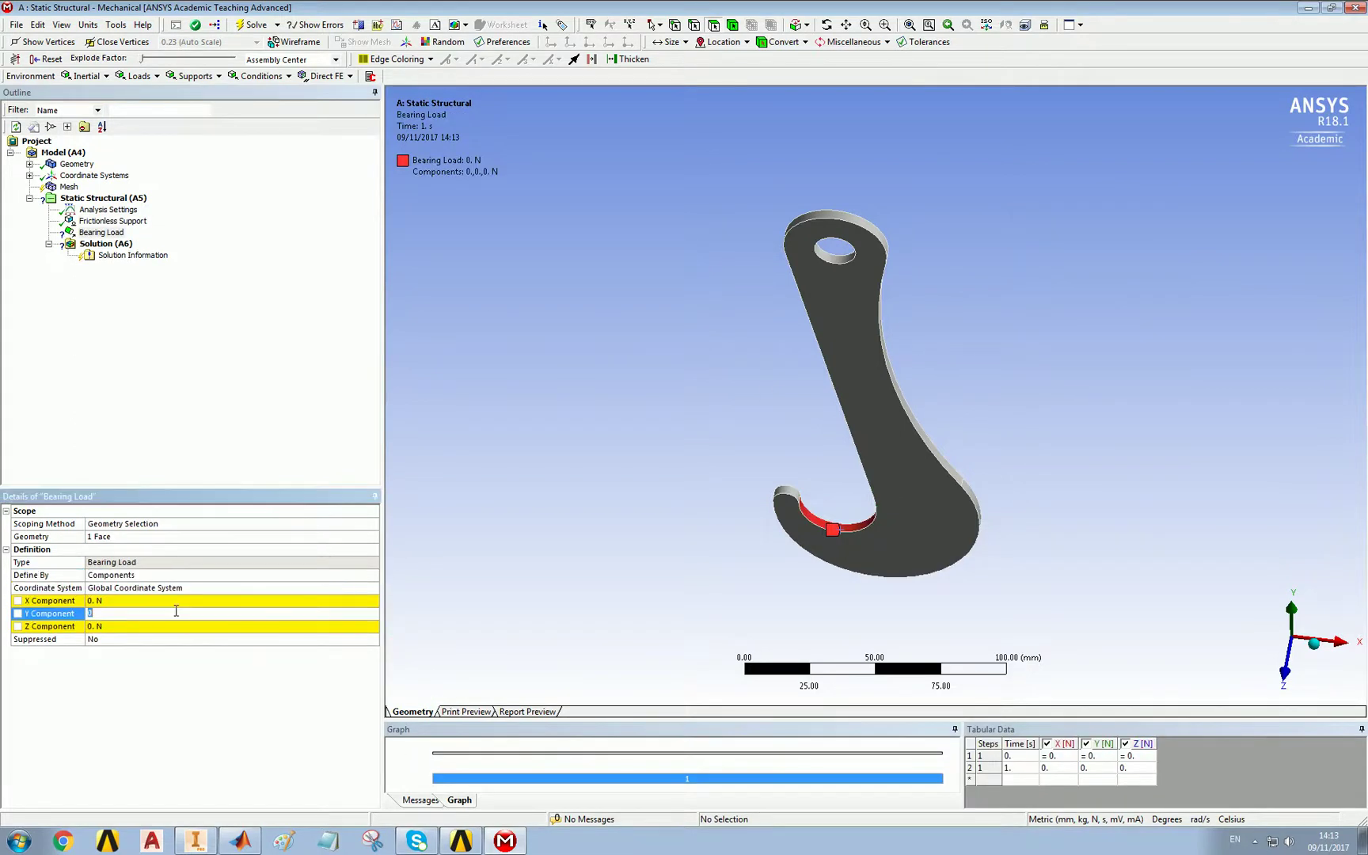
pyautogui.write('-15000')
pyautogui.press('Return')
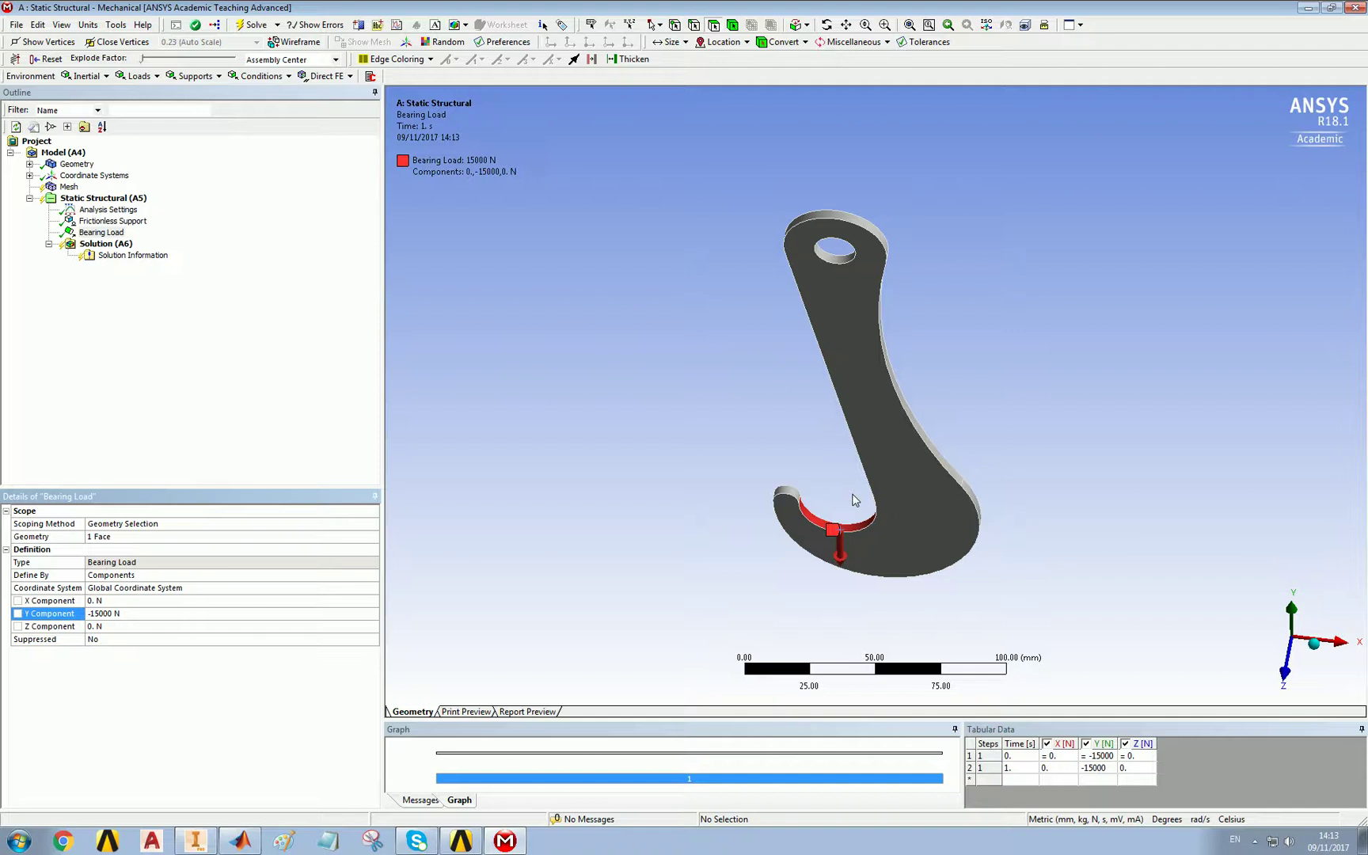
# Orbit the hook back to an upright, face-on view
pyautogui.moveTo(953, 532); pyautogui.dragTo(819, 467, button='middle')
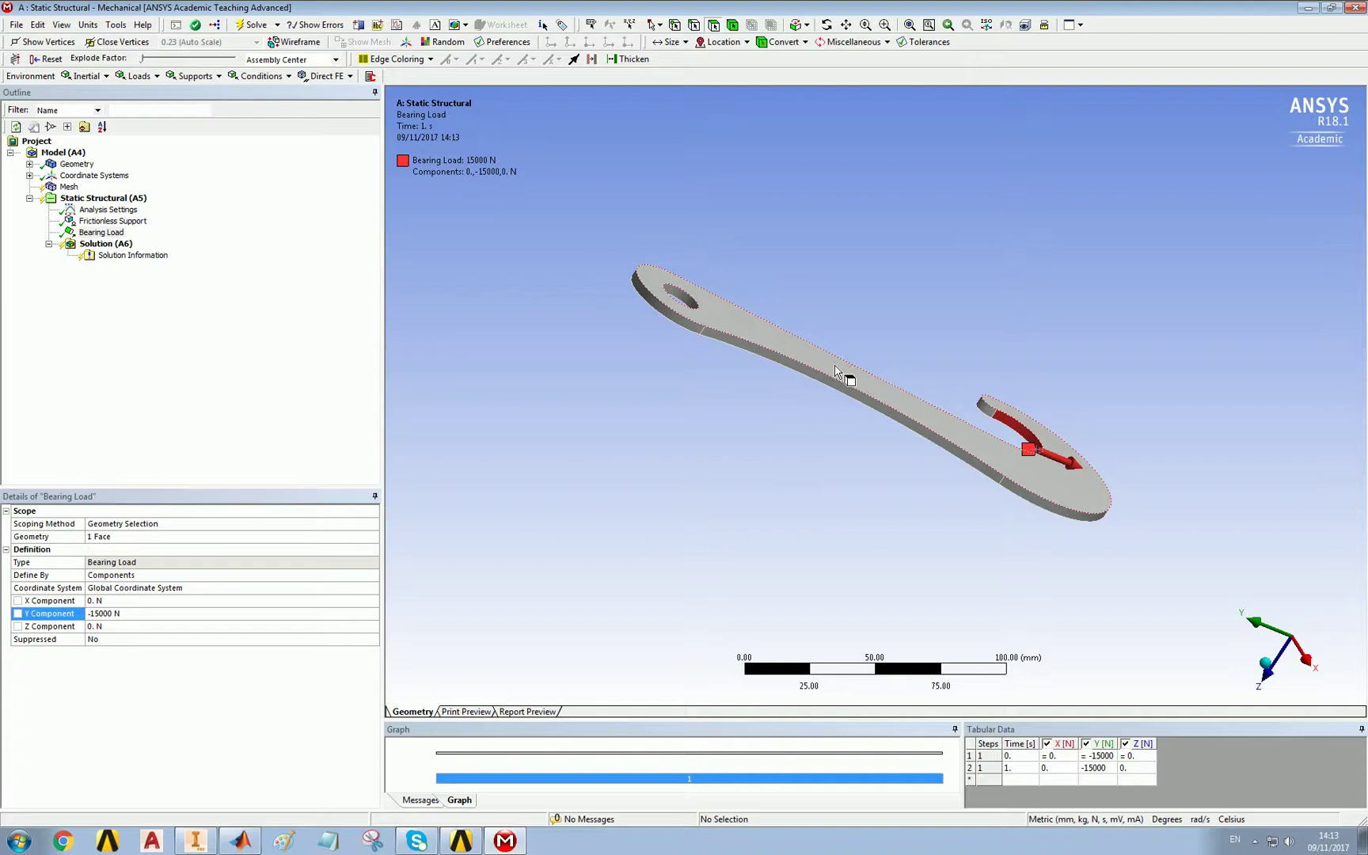
pyautogui.moveTo(844, 372)
pyautogui.mouseDown(button='middle')
pyautogui.moveTo(892, 339)
pyautogui.moveTo(841, 376)
pyautogui.mouseUp(button='middle')
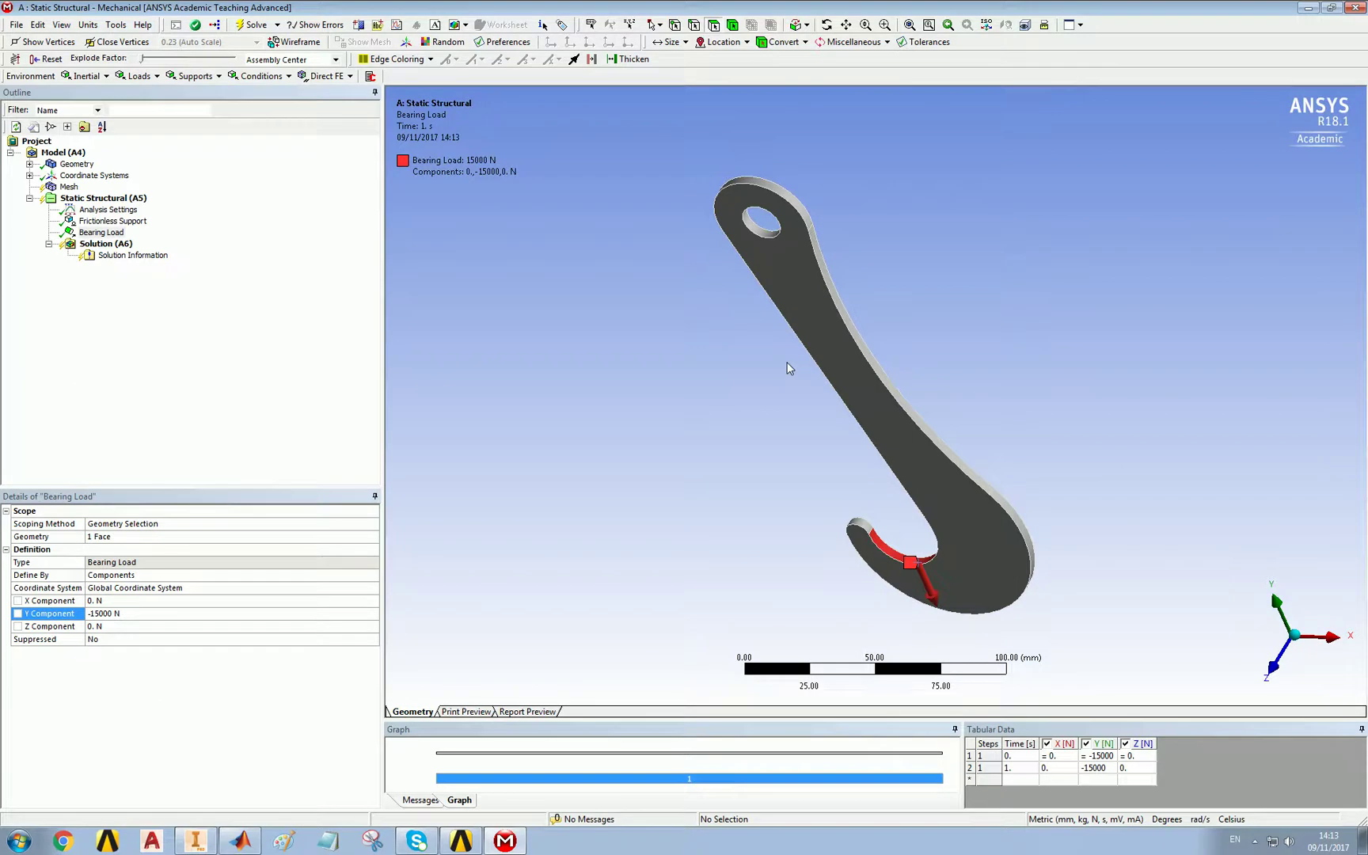
pyautogui.moveTo(761, 360); pyautogui.dragTo(709, 296, button='middle')
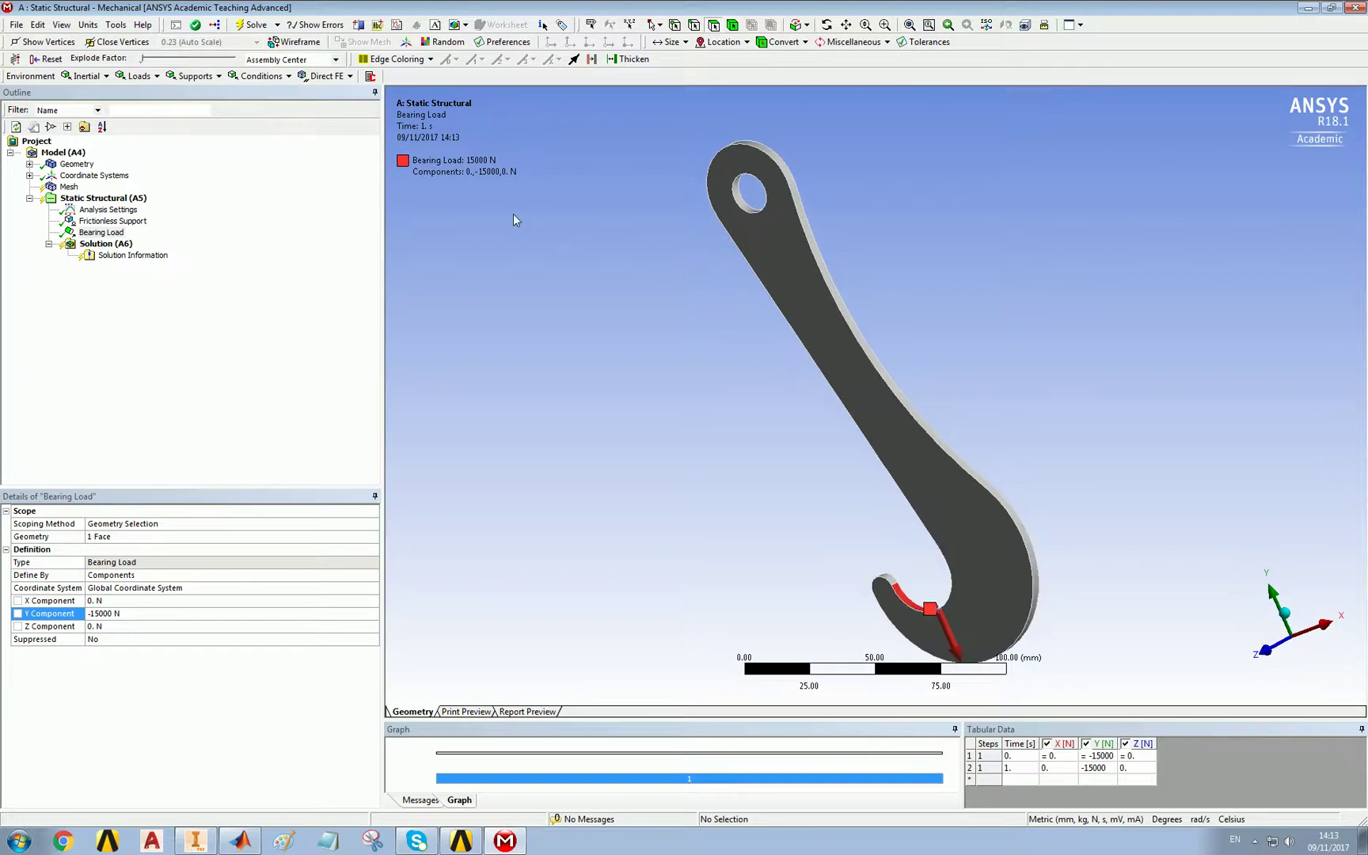
# Fix the eye hole's inner face with a Cylindrical Support
pyautogui.click(738, 196)
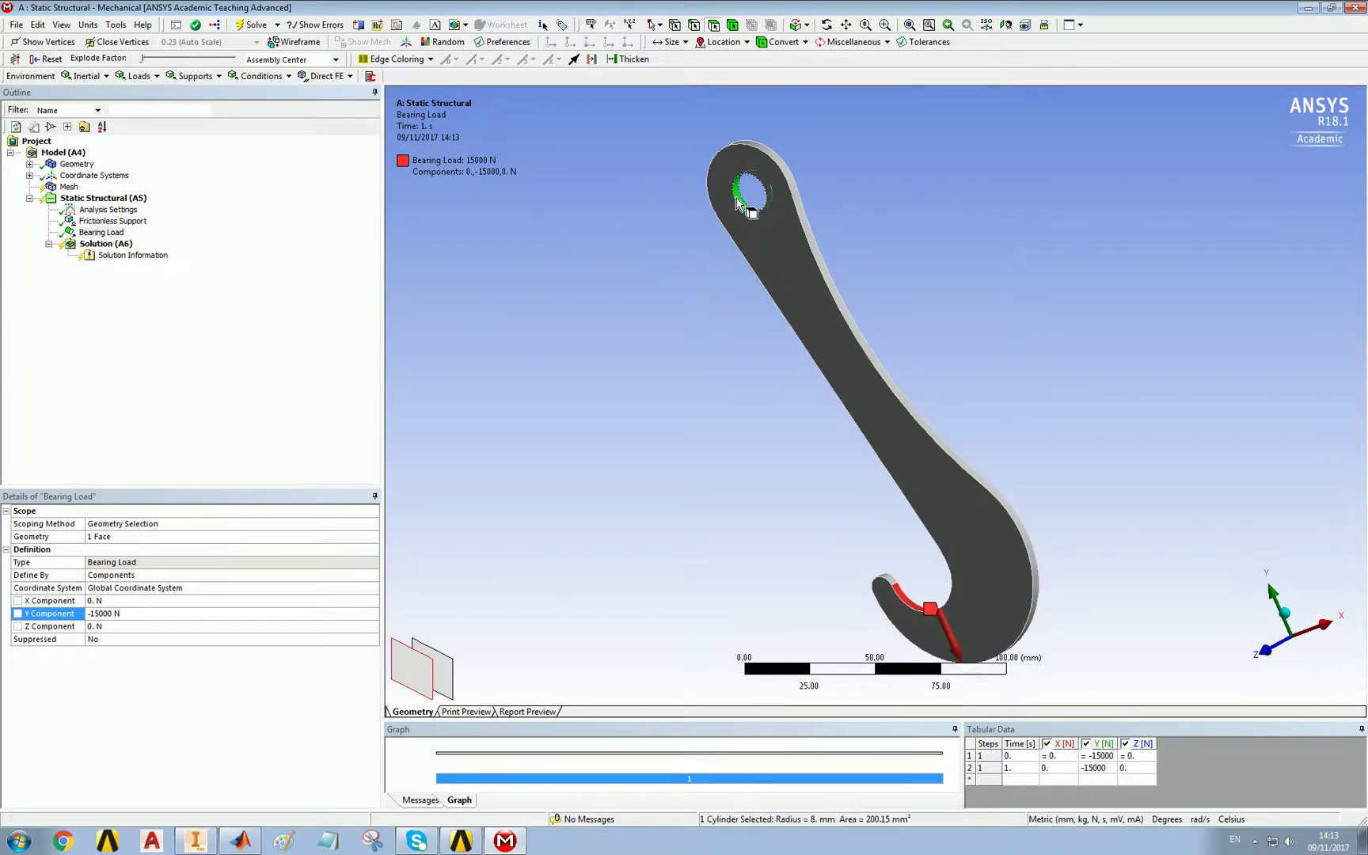
pyautogui.rightClick(736, 197)
pyautogui.moveTo(826, 208)
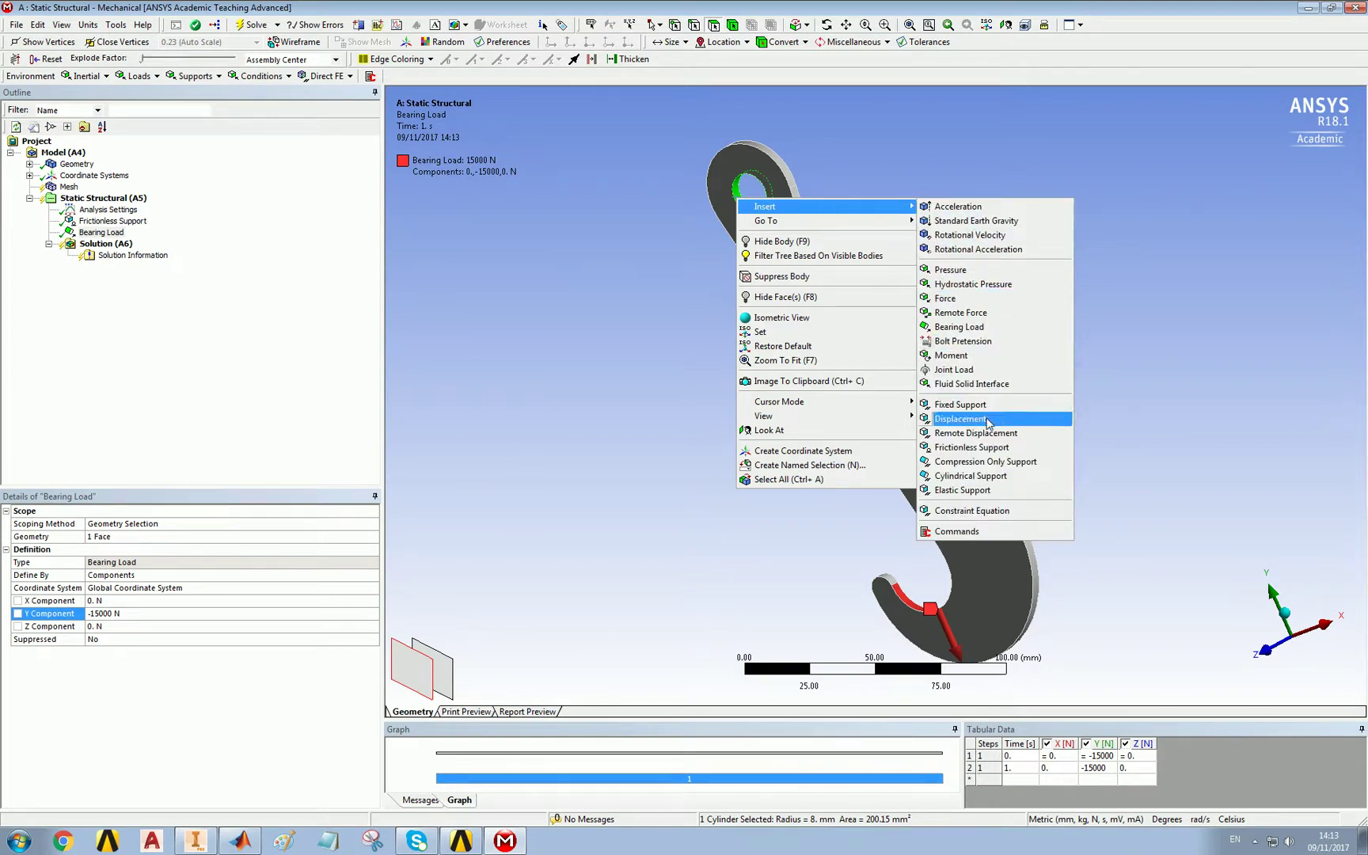
pyautogui.click(972, 476)
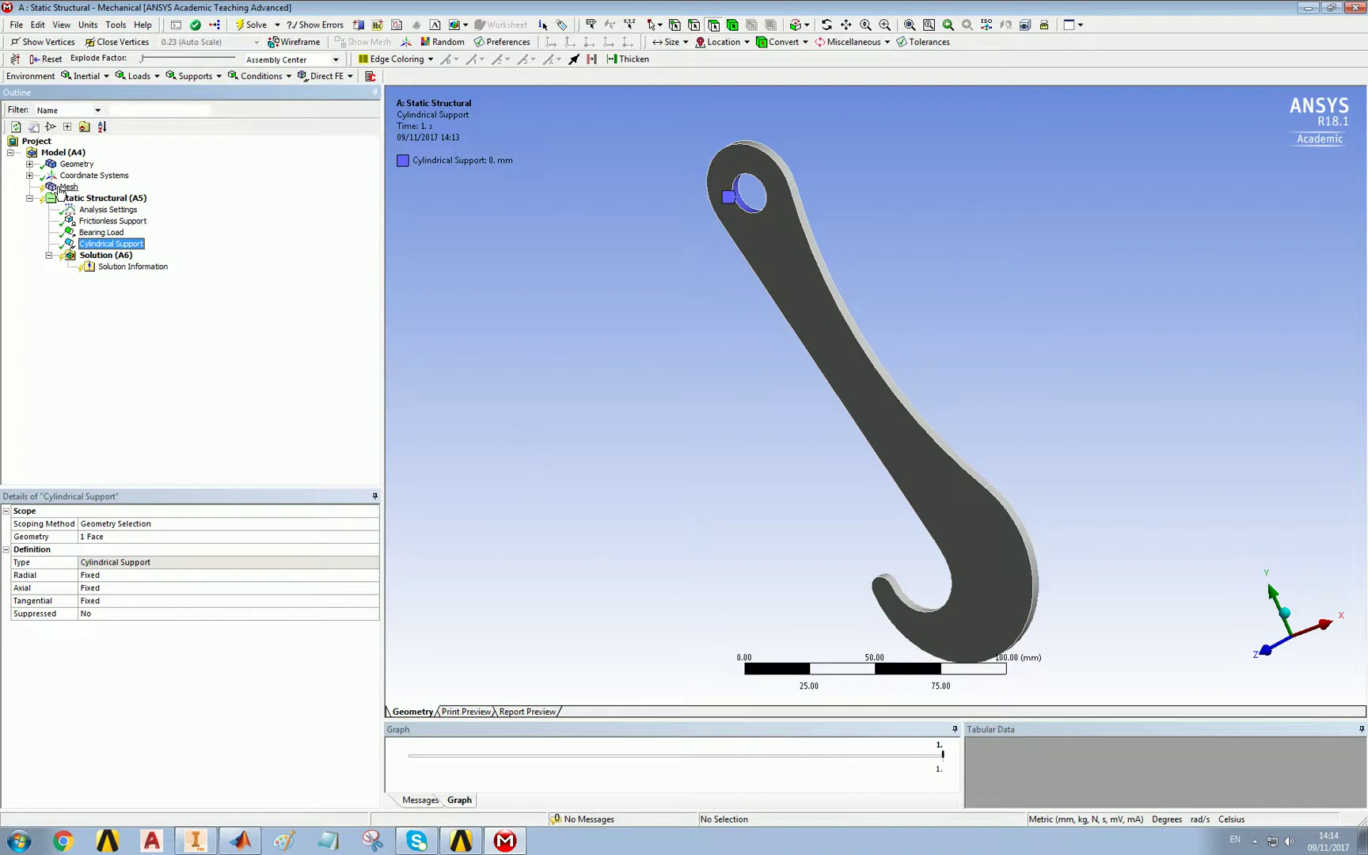
# Generate the default mesh of the hook and check its node and element counts
pyautogui.rightClick(57, 185)
pyautogui.click(126, 234)
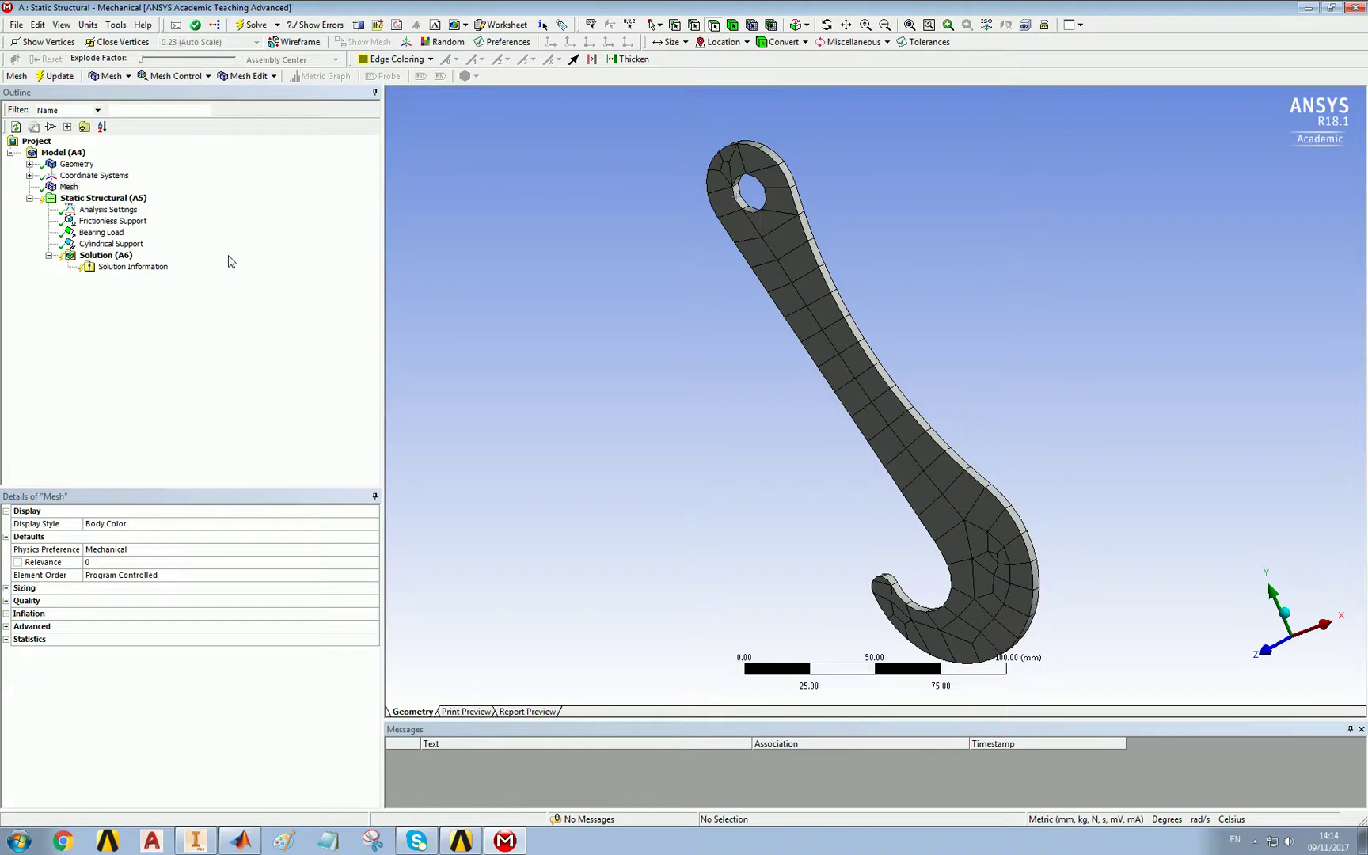
pyautogui.click(6, 639)
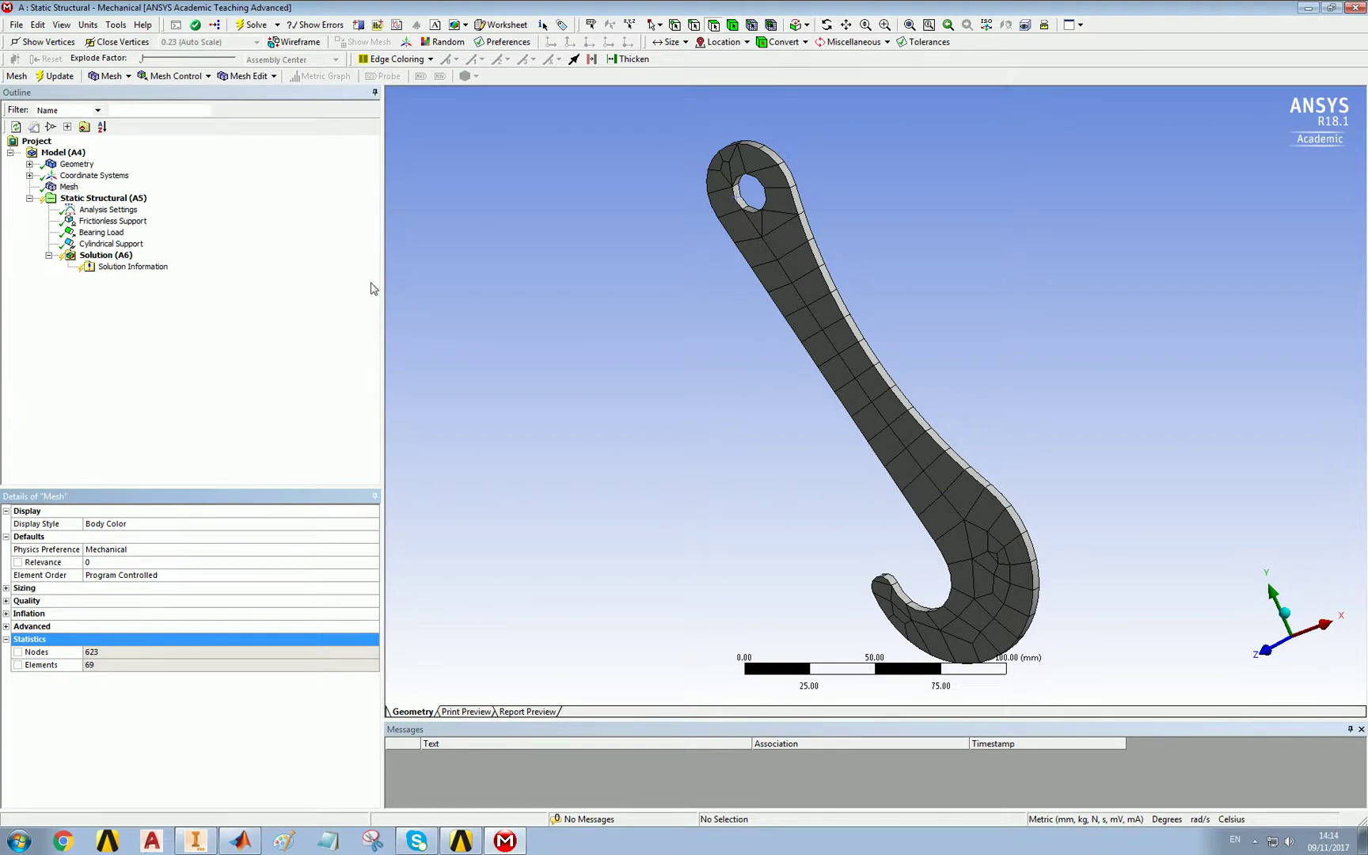
# Set the mesh element size to 1 mm and regenerate the mesh
pyautogui.rightClick(68, 190)
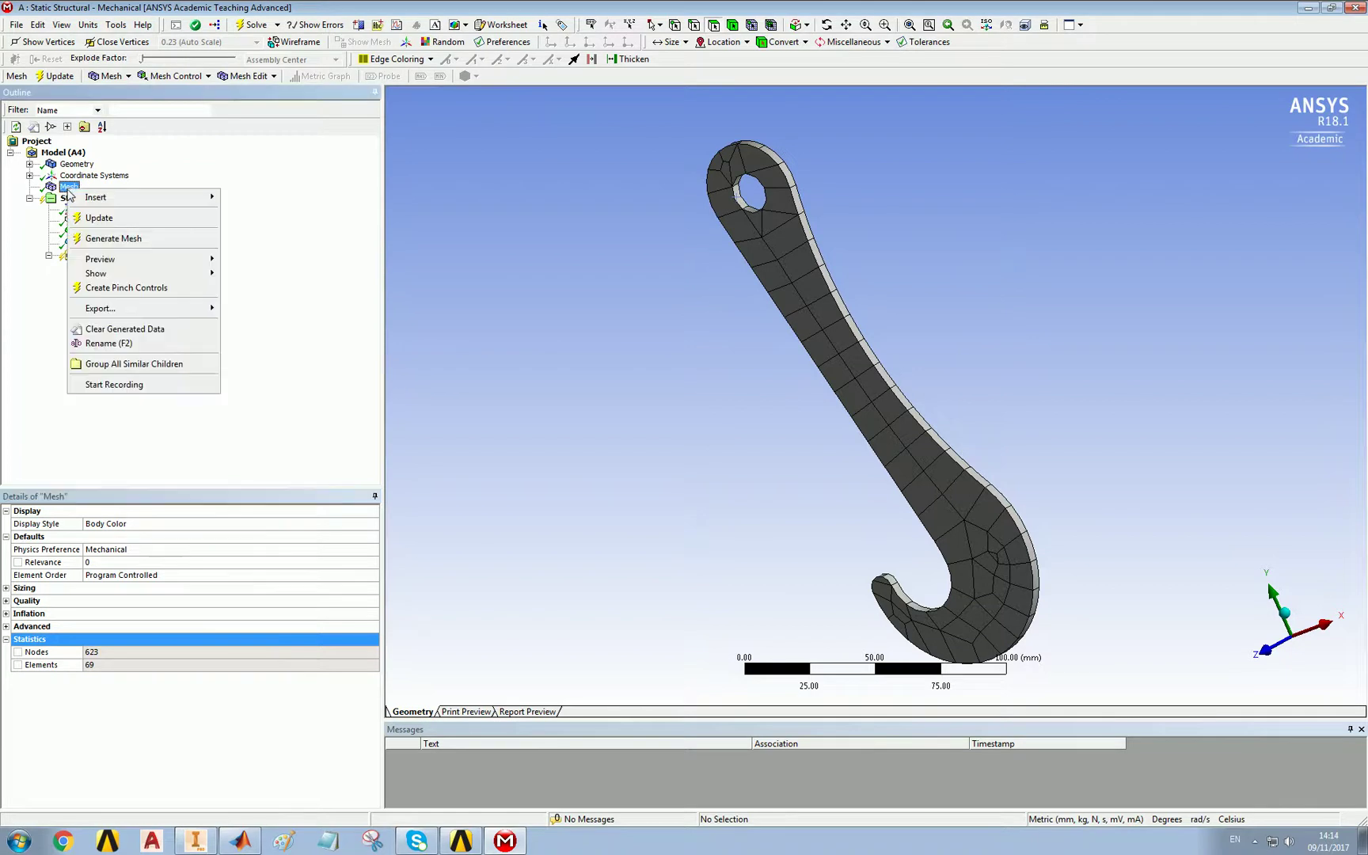
pyautogui.click(124, 566)
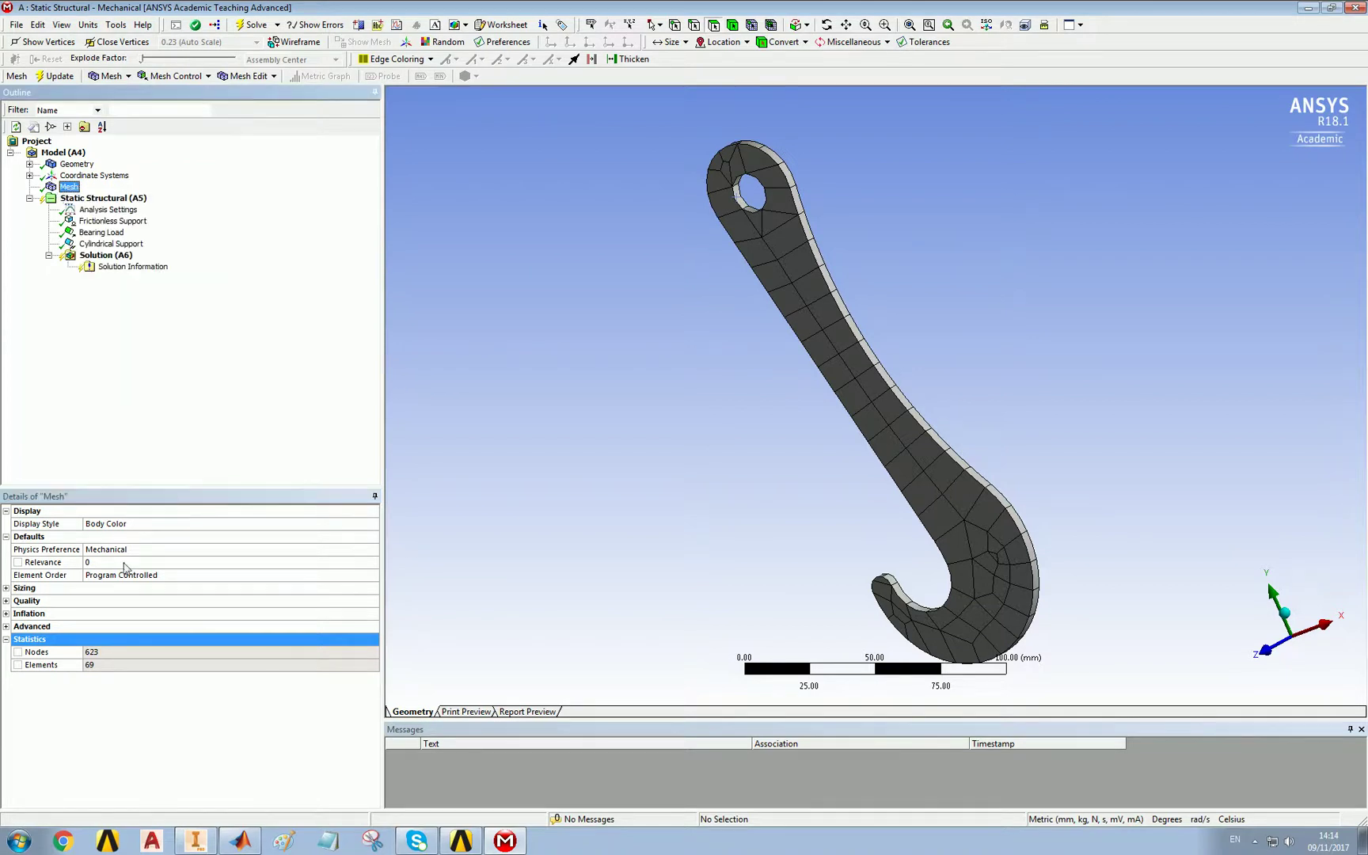
pyautogui.click(7, 588)
pyautogui.click(99, 626)
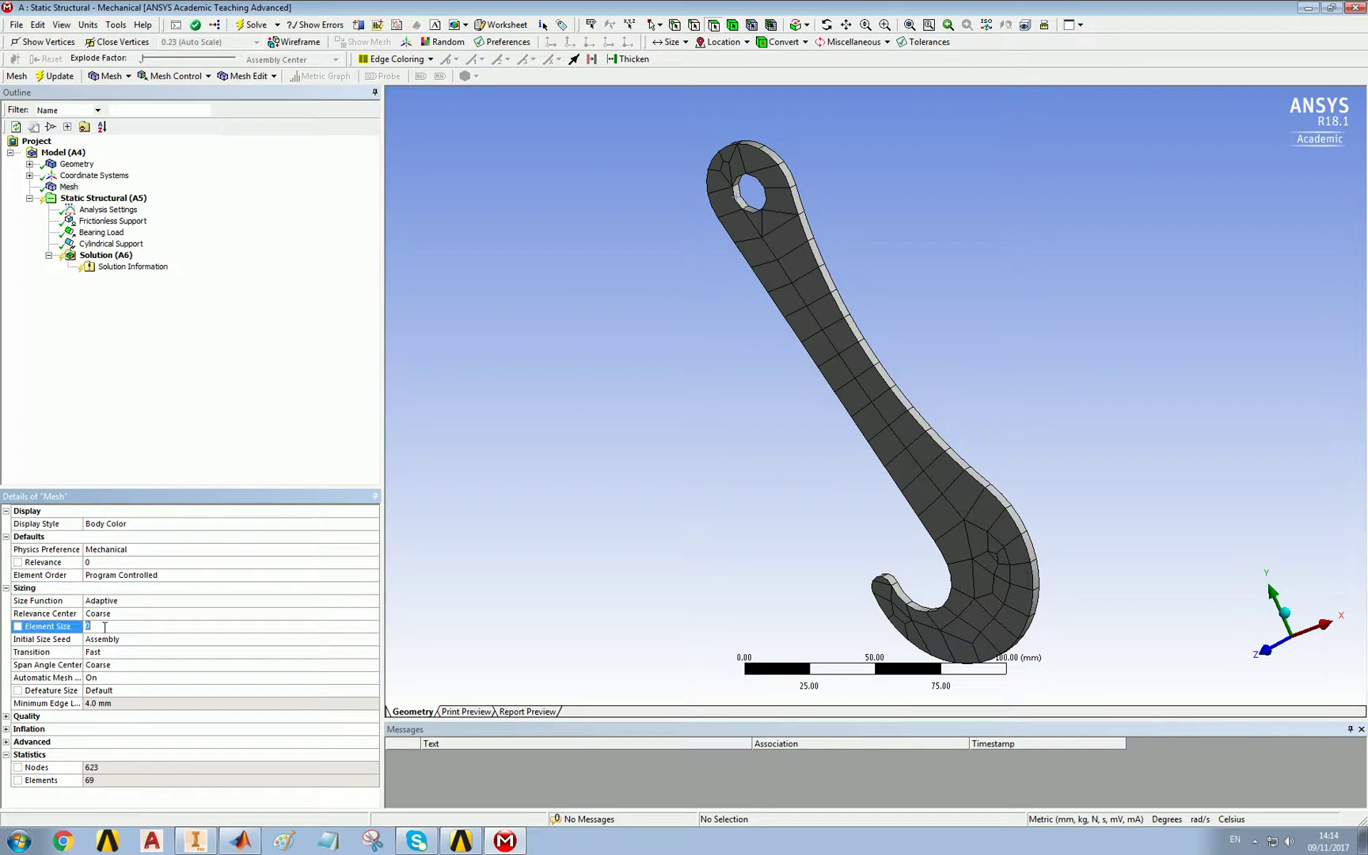
pyautogui.write('1')
pyautogui.press('Return')
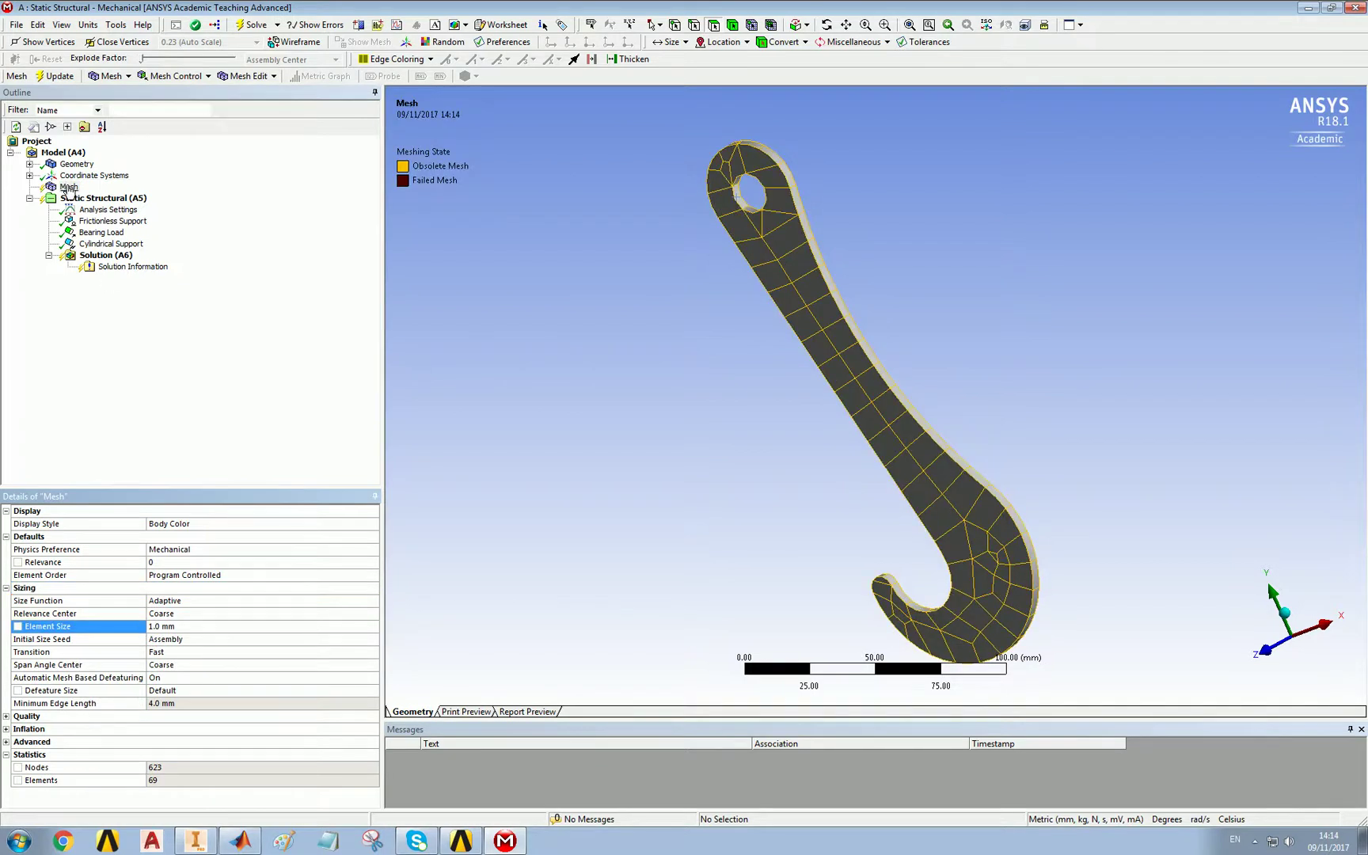
pyautogui.rightClick(85, 185)
pyautogui.click(196, 235)
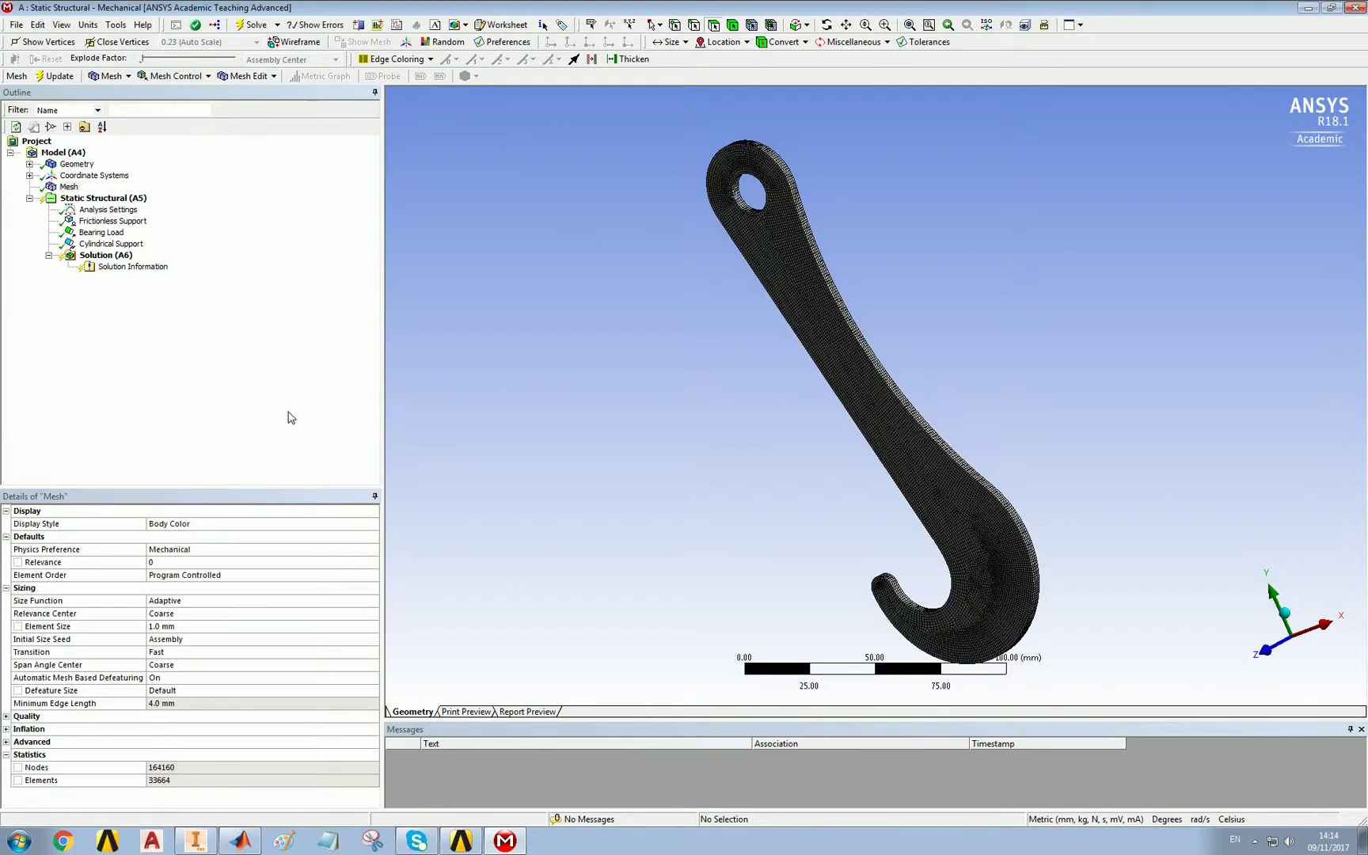
# View the 1 mm meshed hook from the front, then orbit it to an upright angle
pyautogui.click(1264, 652)
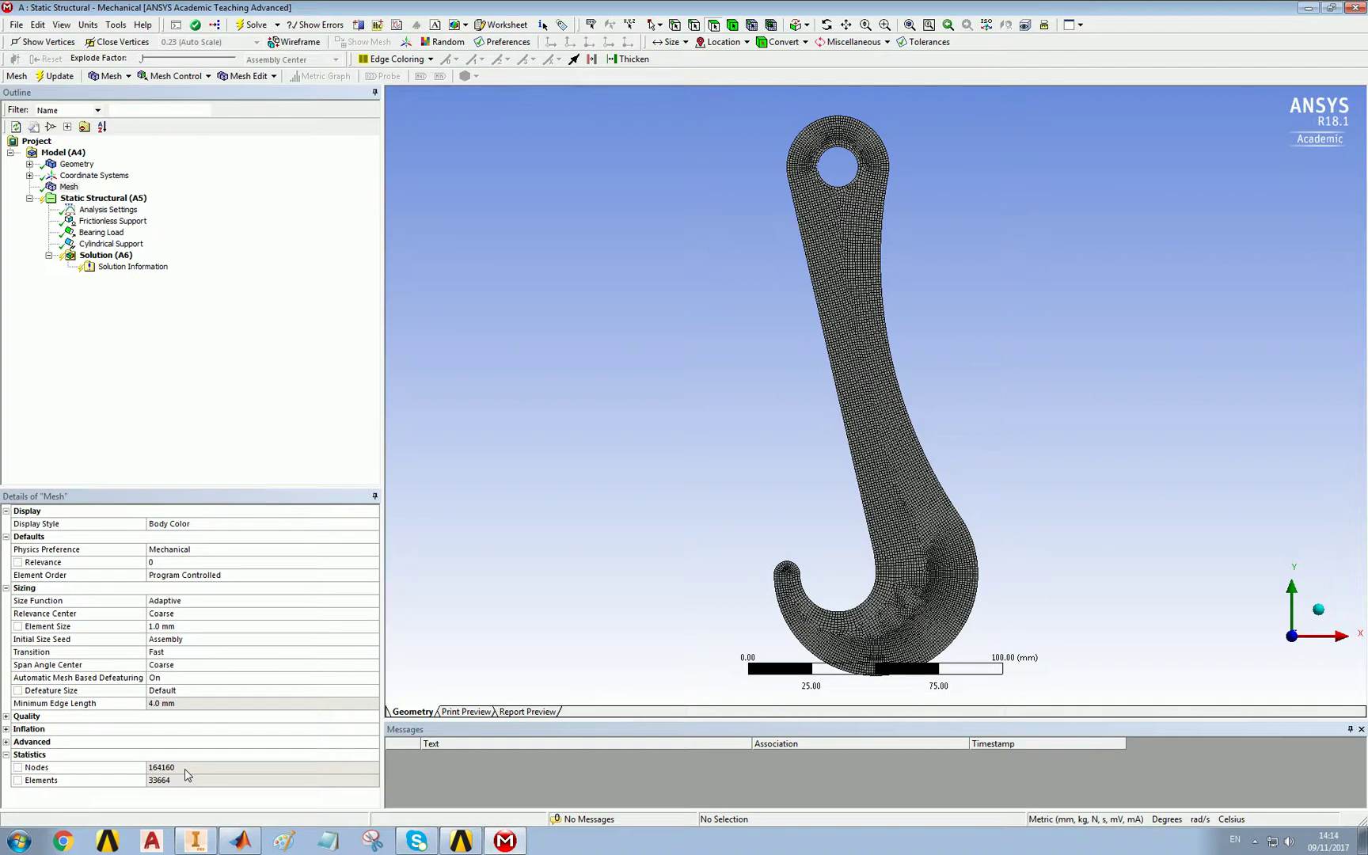
pyautogui.moveTo(712, 451); pyautogui.dragTo(520, 499, button='middle')
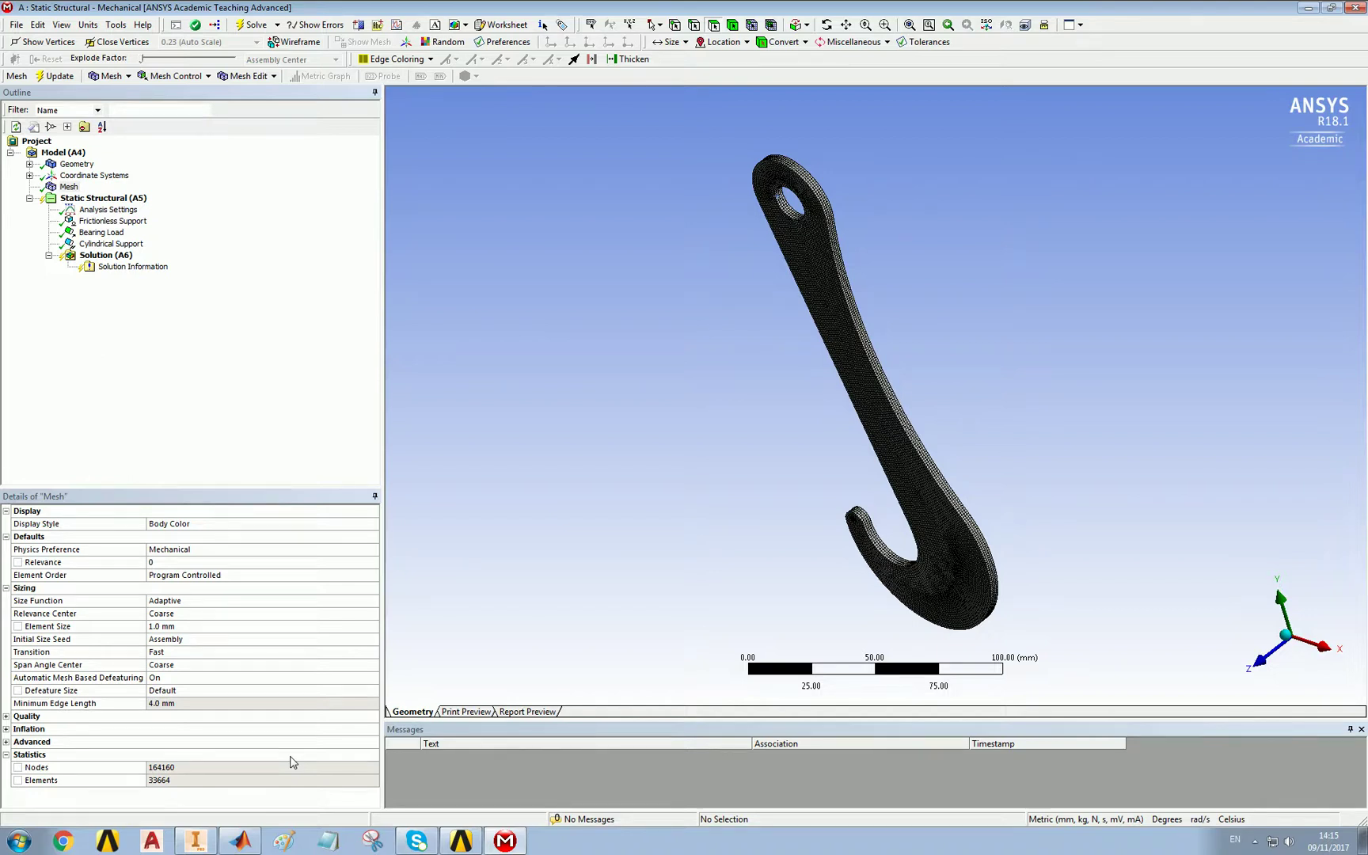
pyautogui.moveTo(757, 434); pyautogui.dragTo(1021, 414)
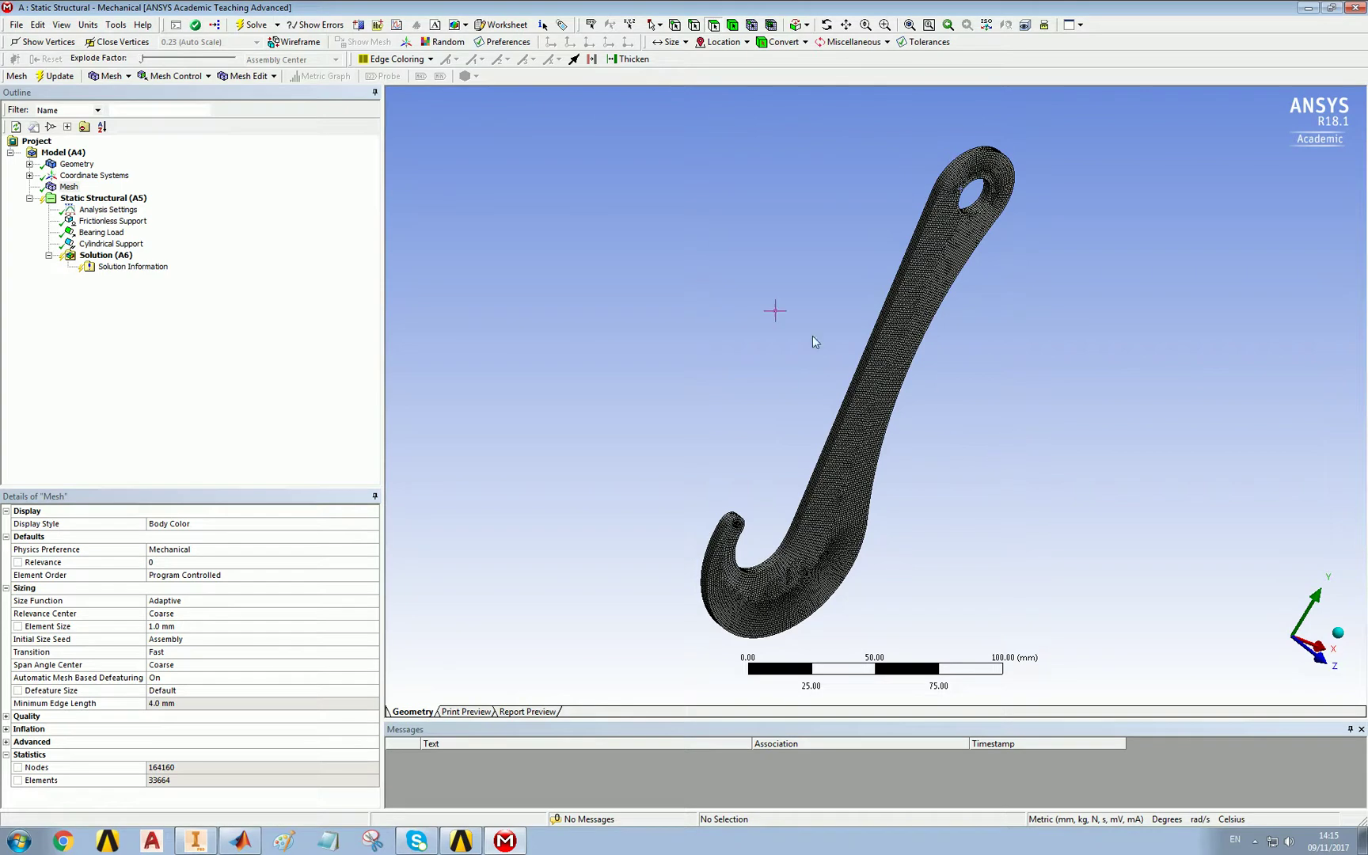
# Solve the model, then add and evaluate an Equivalent (von-Mises) stress result under Solution
pyautogui.click(250, 26)
pyautogui.click(107, 255)
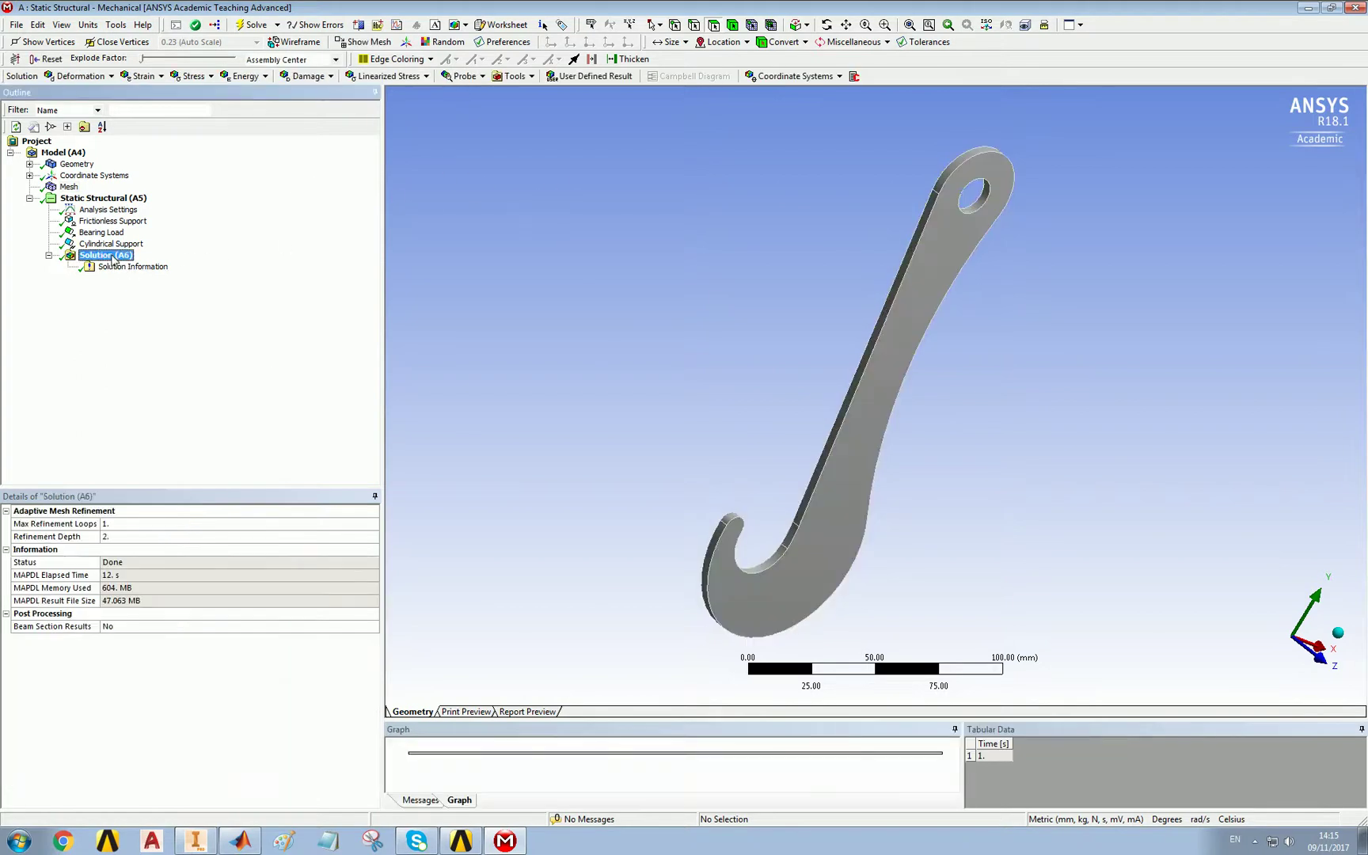
pyautogui.rightClick(111, 257)
pyautogui.moveTo(194, 273)
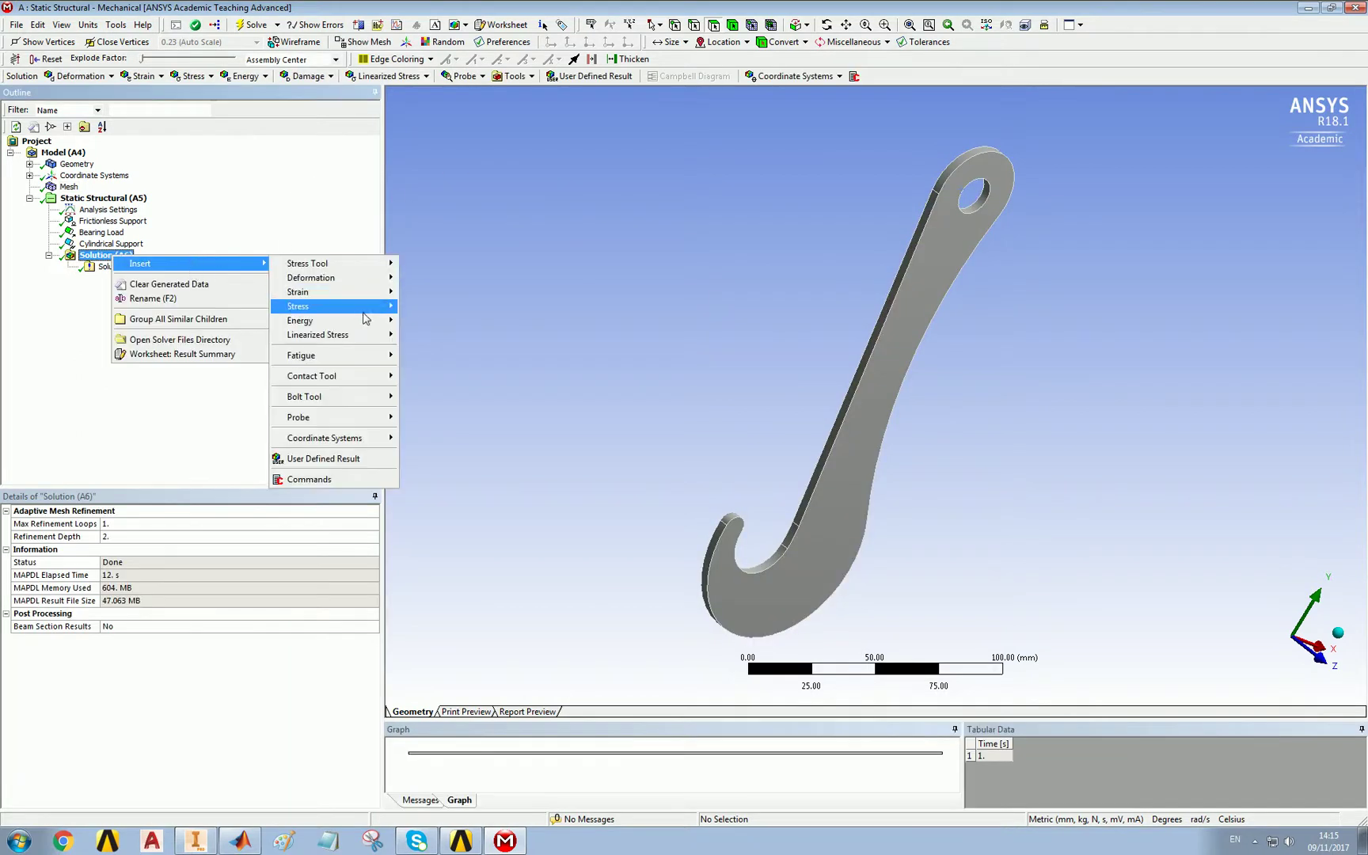
pyautogui.moveTo(377, 309)
pyautogui.click(463, 312)
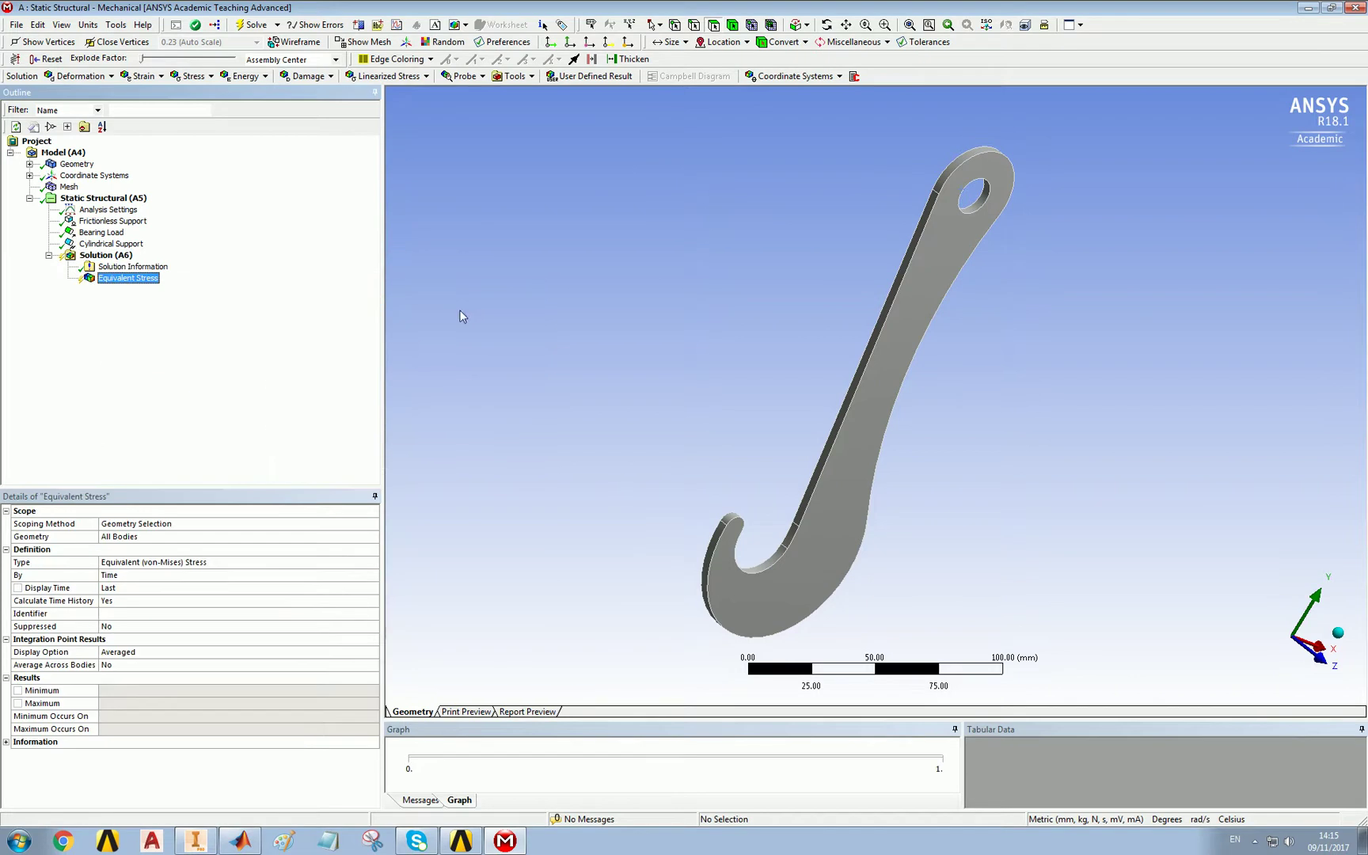
pyautogui.click(252, 25)
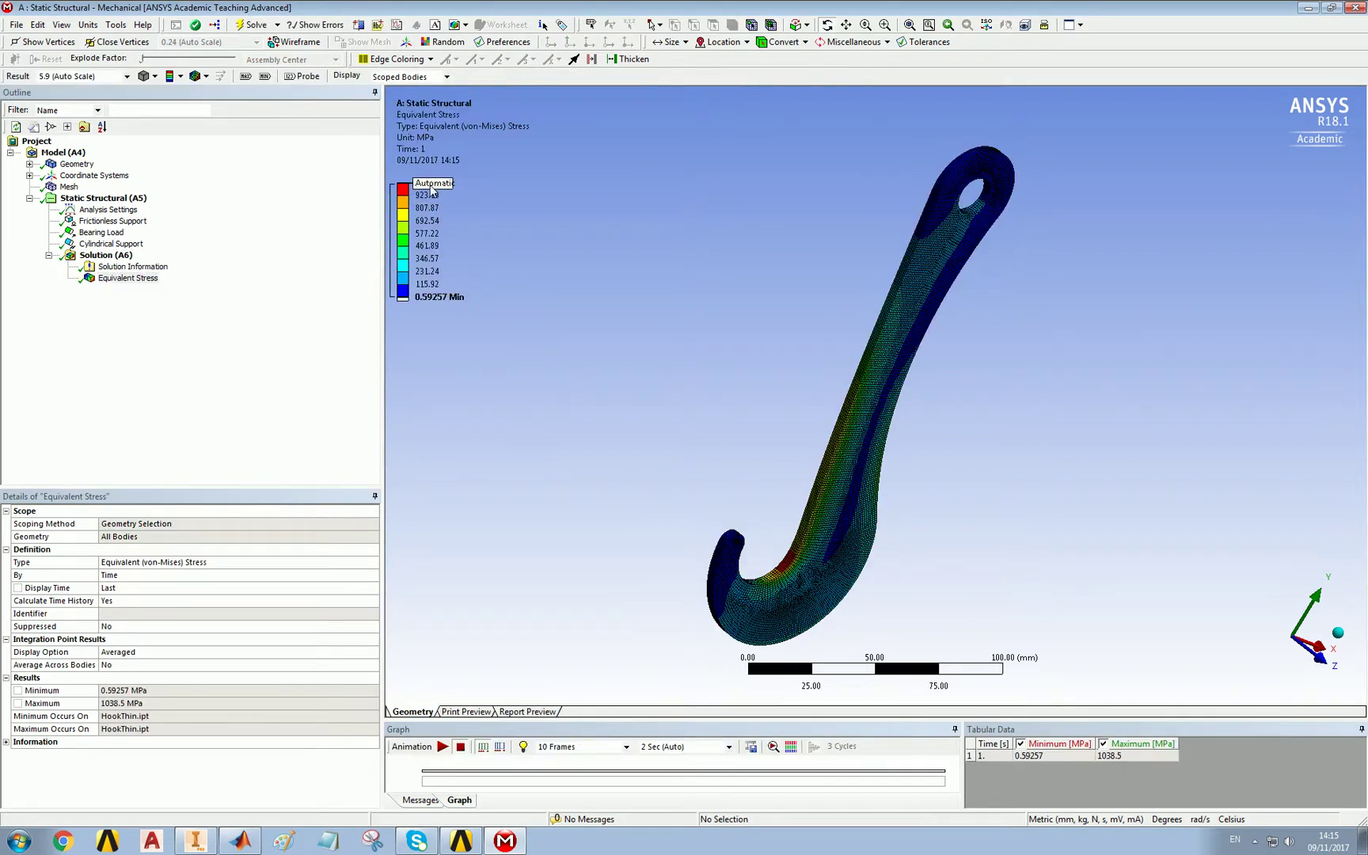
# Edit the stress legend limits to 840, 730 and 100 MPa
pyautogui.click(417, 195)
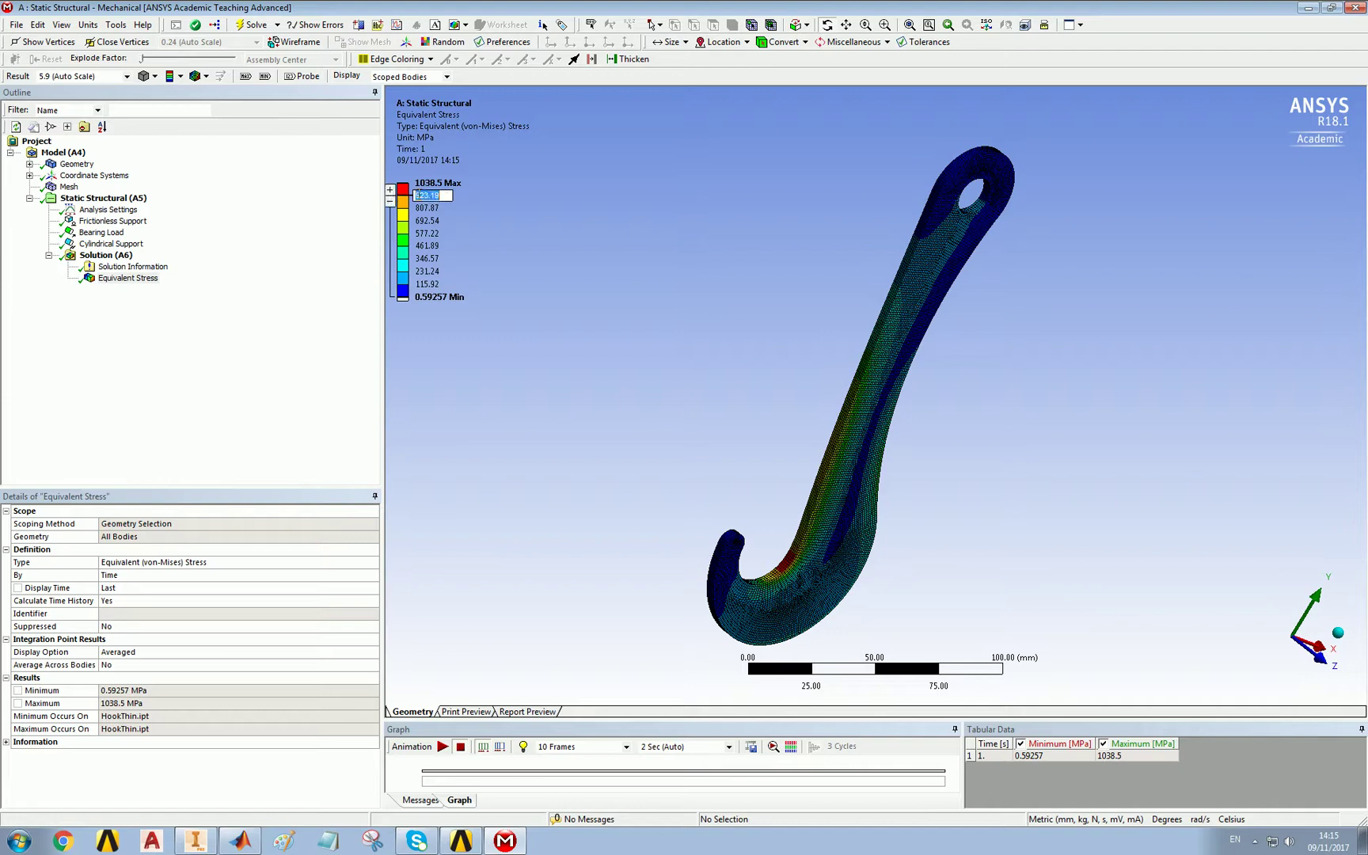
pyautogui.write('840')
pyautogui.press('Return')
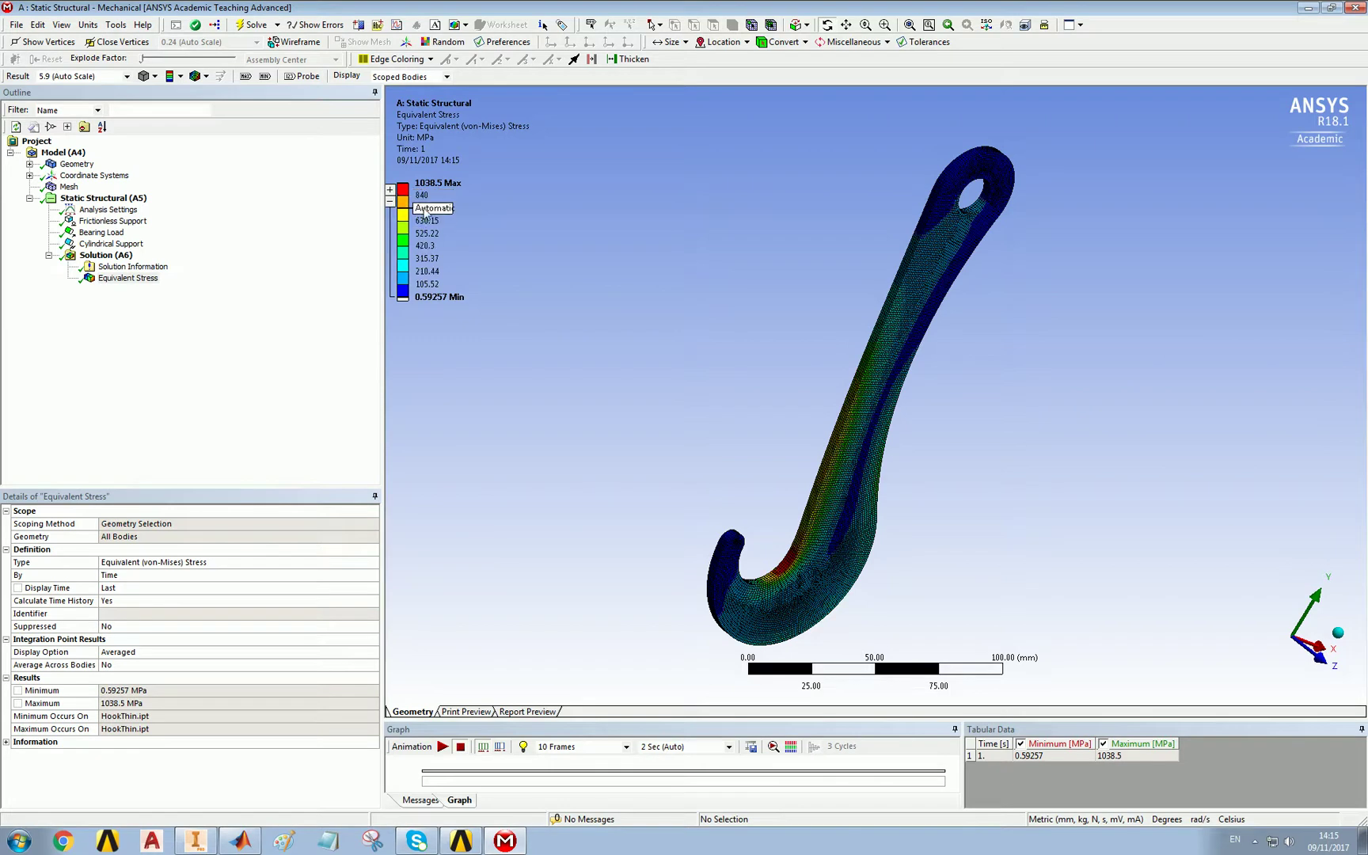
pyautogui.click(422, 207)
pyautogui.press('Return')
pyautogui.click(426, 285)
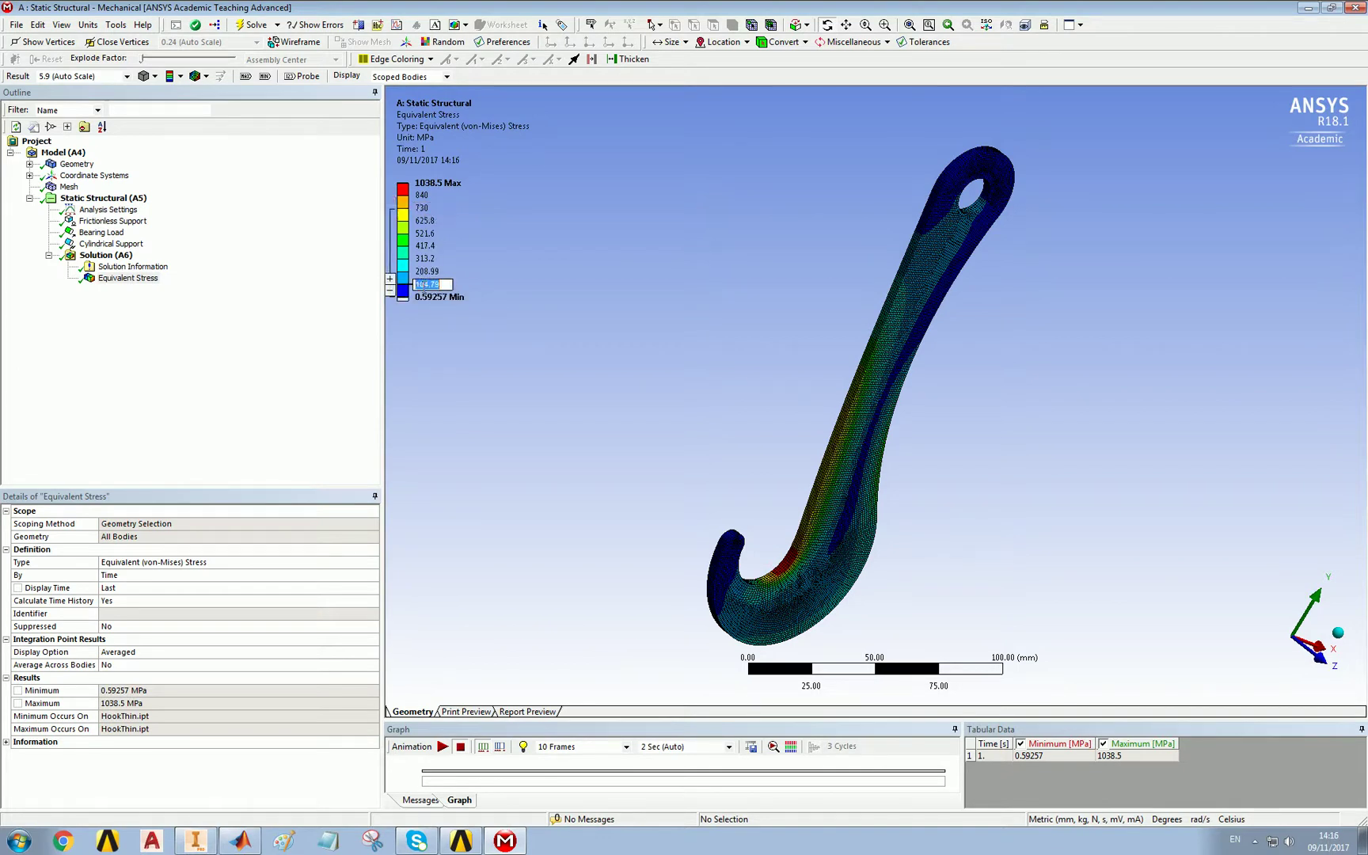
pyautogui.moveTo(423, 284); pyautogui.dragTo(451, 285)
pyautogui.write('00')
pyautogui.press('Return')
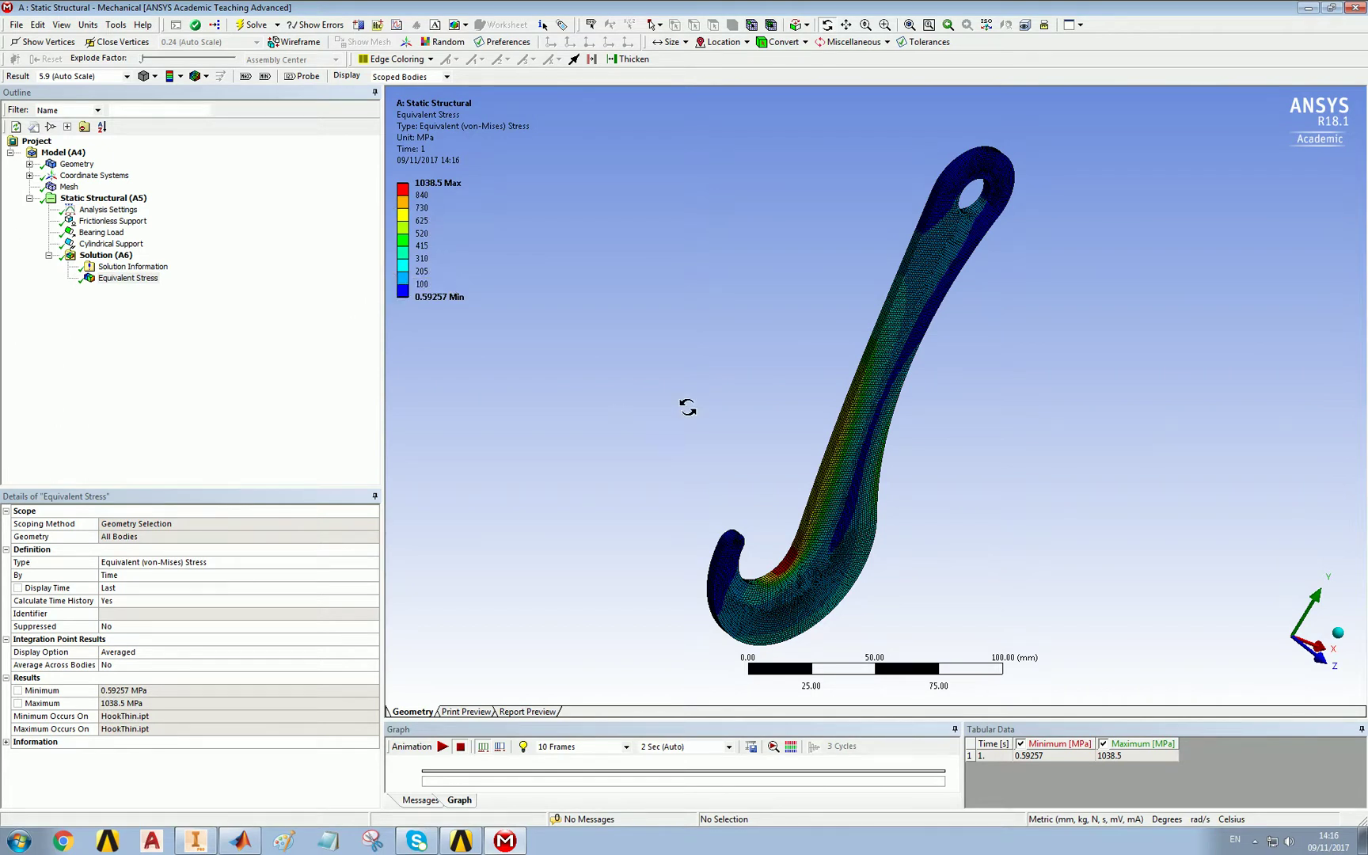
pyautogui.click(1323, 665)
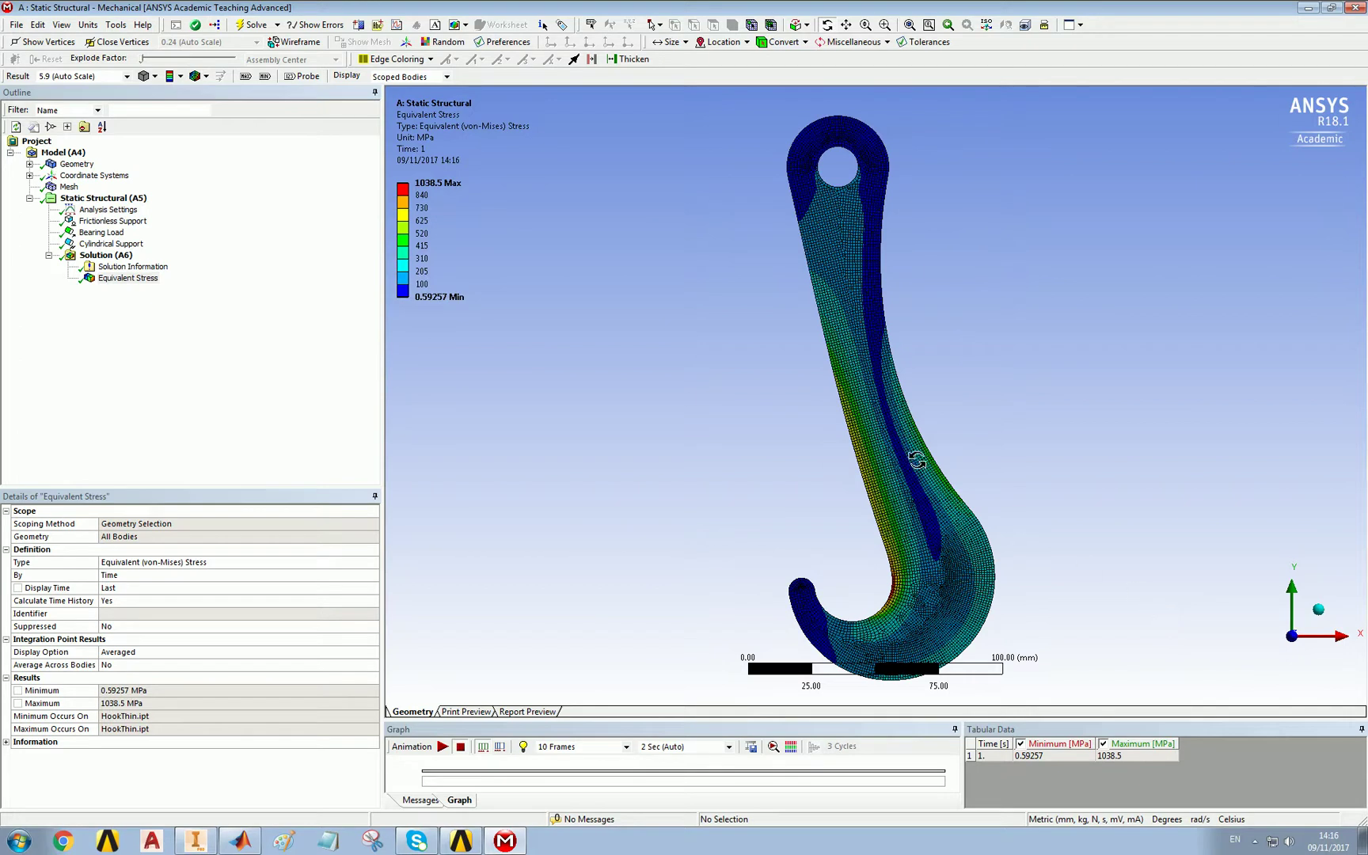
pyautogui.keyDown('ctrl'); pyautogui.moveTo(890, 453); pyautogui.dragTo(673, 463, button='middle'); pyautogui.keyUp('ctrl')
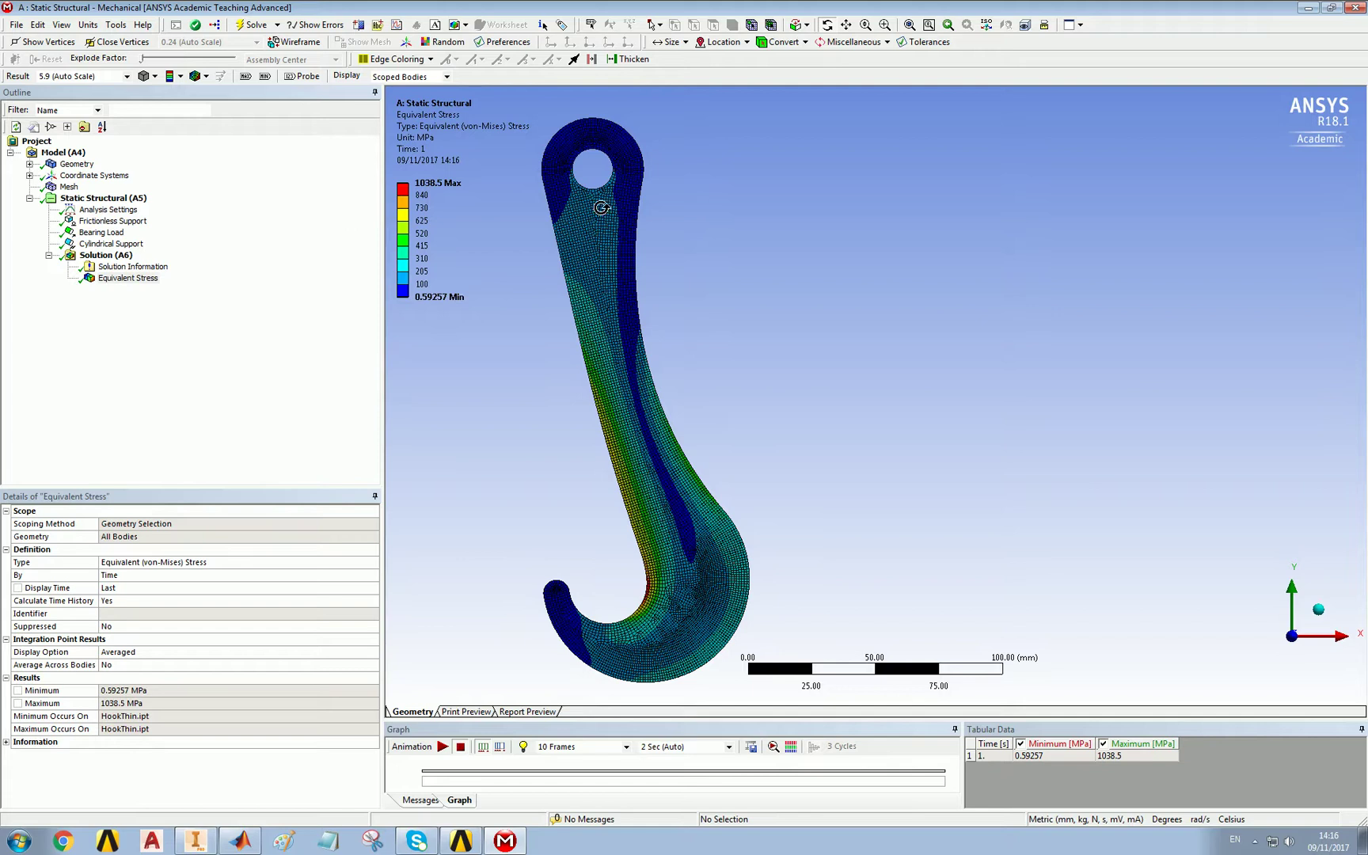
pyautogui.moveTo(595, 205); pyautogui.dragTo(586, 237)
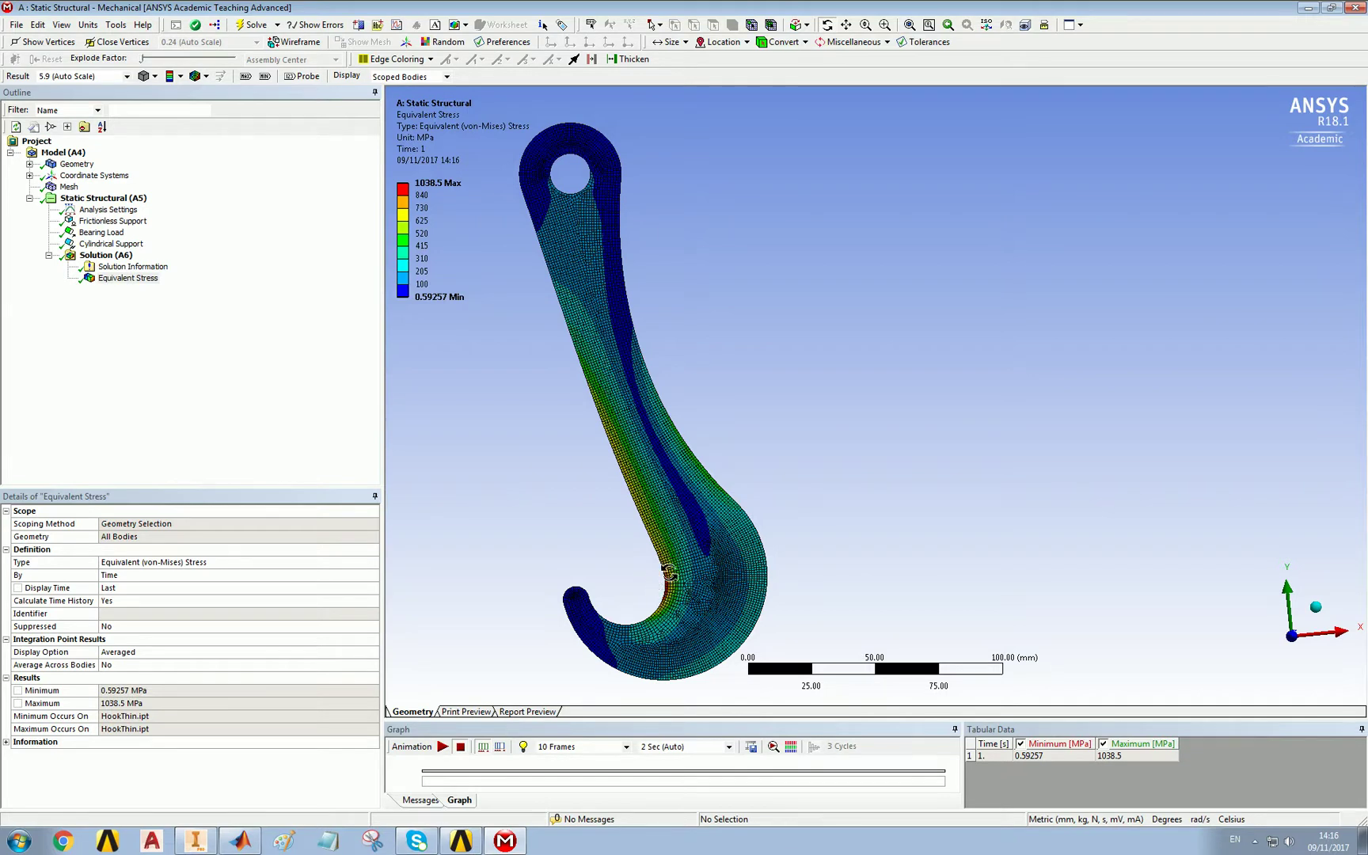
pyautogui.moveTo(681, 588); pyautogui.dragTo(696, 635)
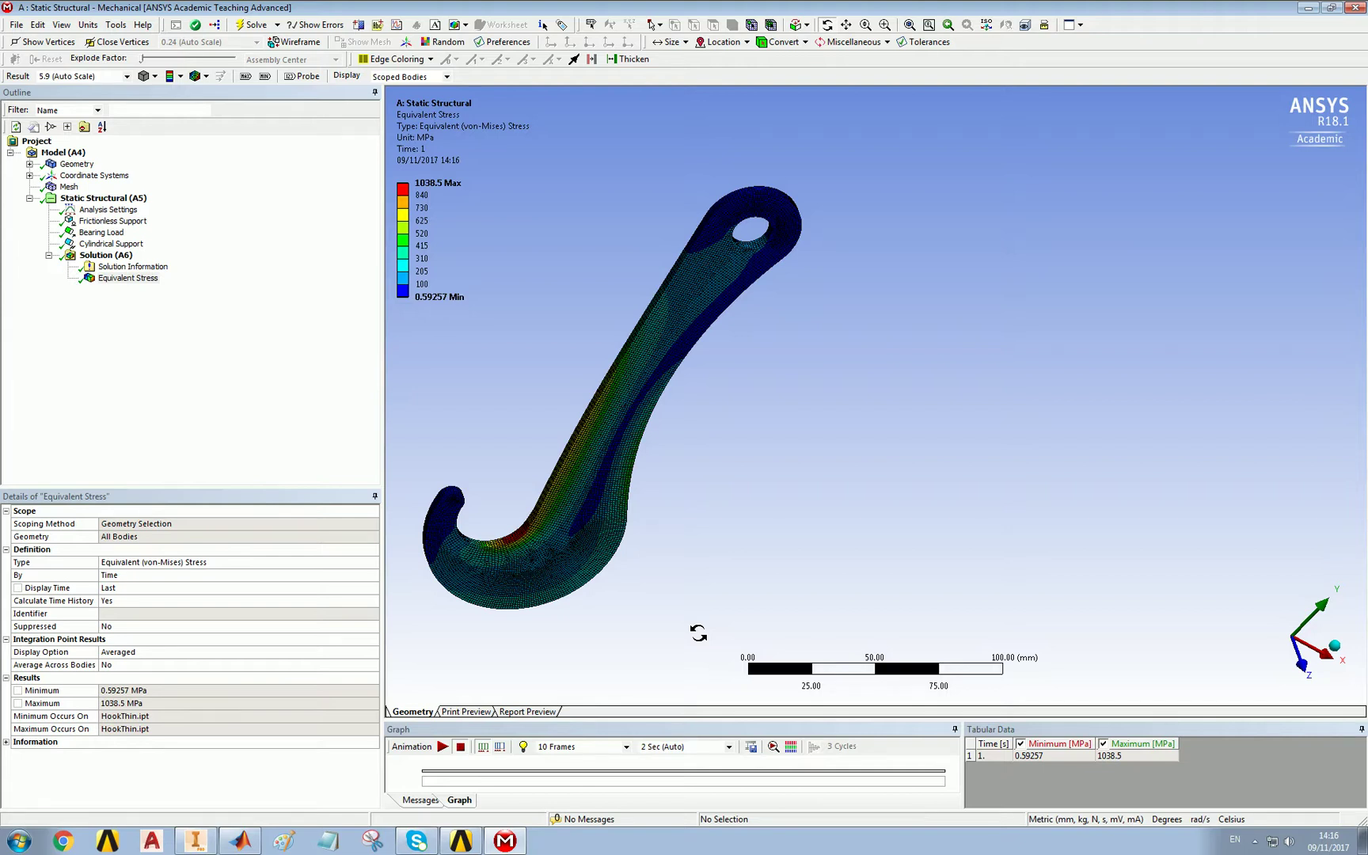
pyautogui.moveTo(614, 467); pyautogui.dragTo(390, 381)
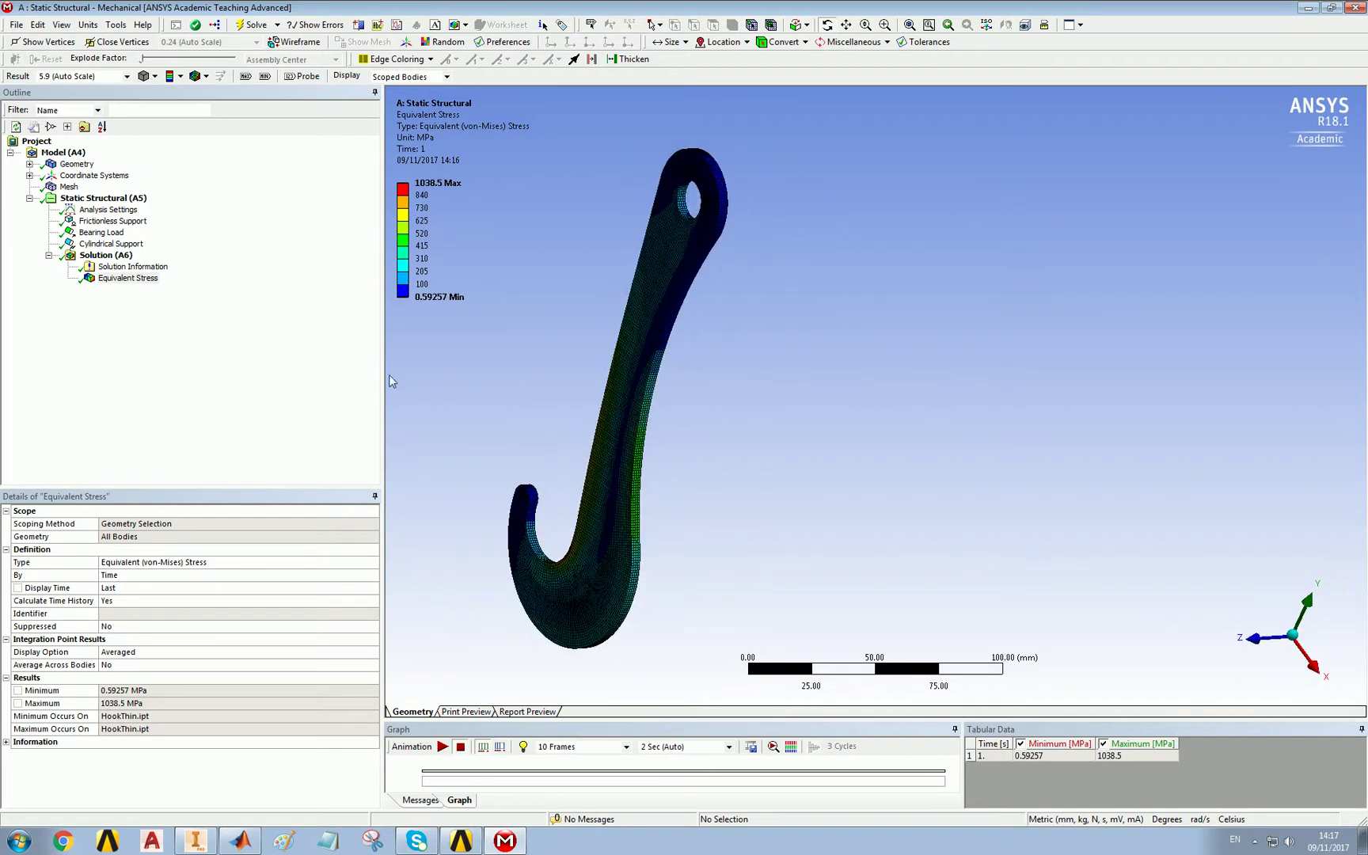
pyautogui.click(111, 222)
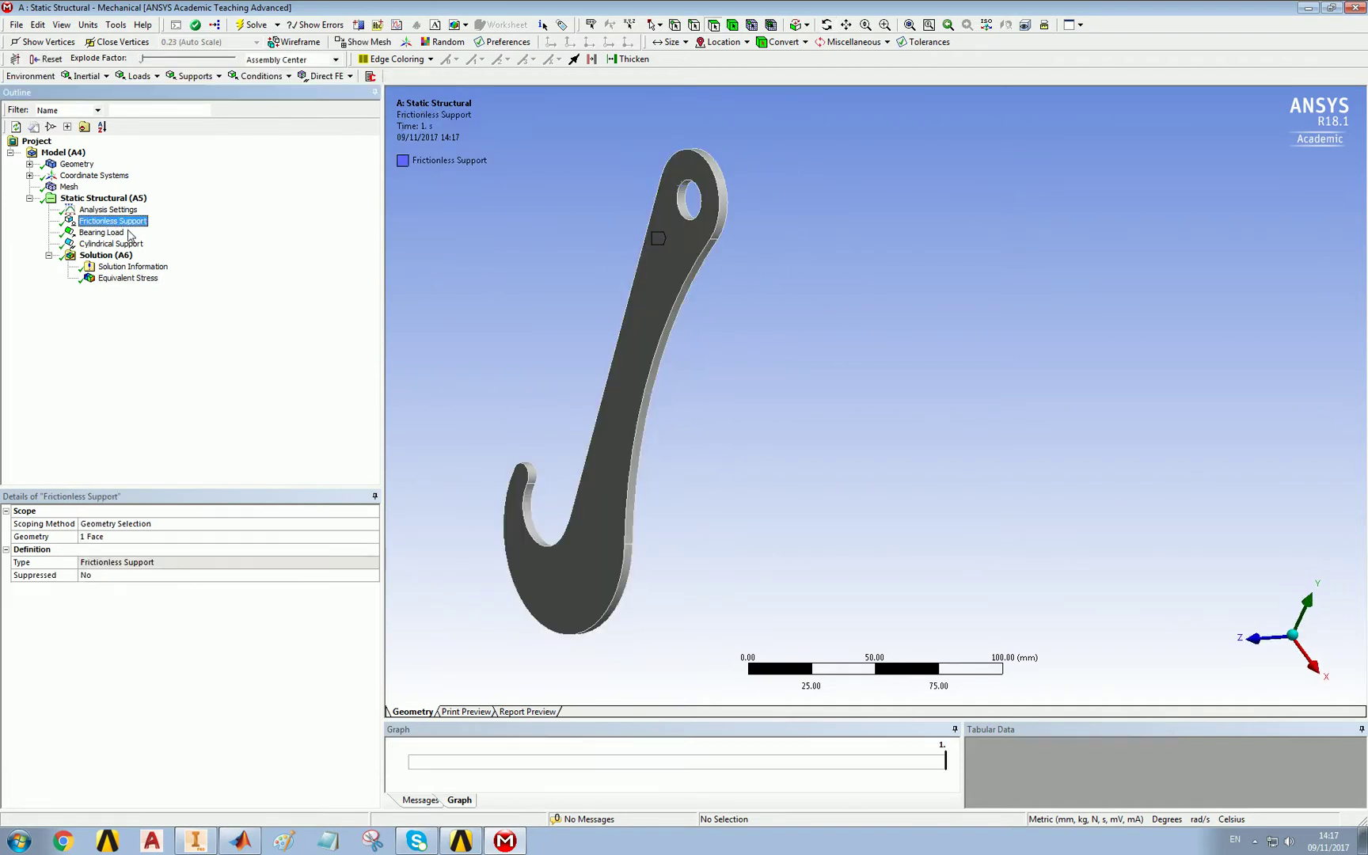
pyautogui.moveTo(633, 404); pyautogui.dragTo(396, 394)
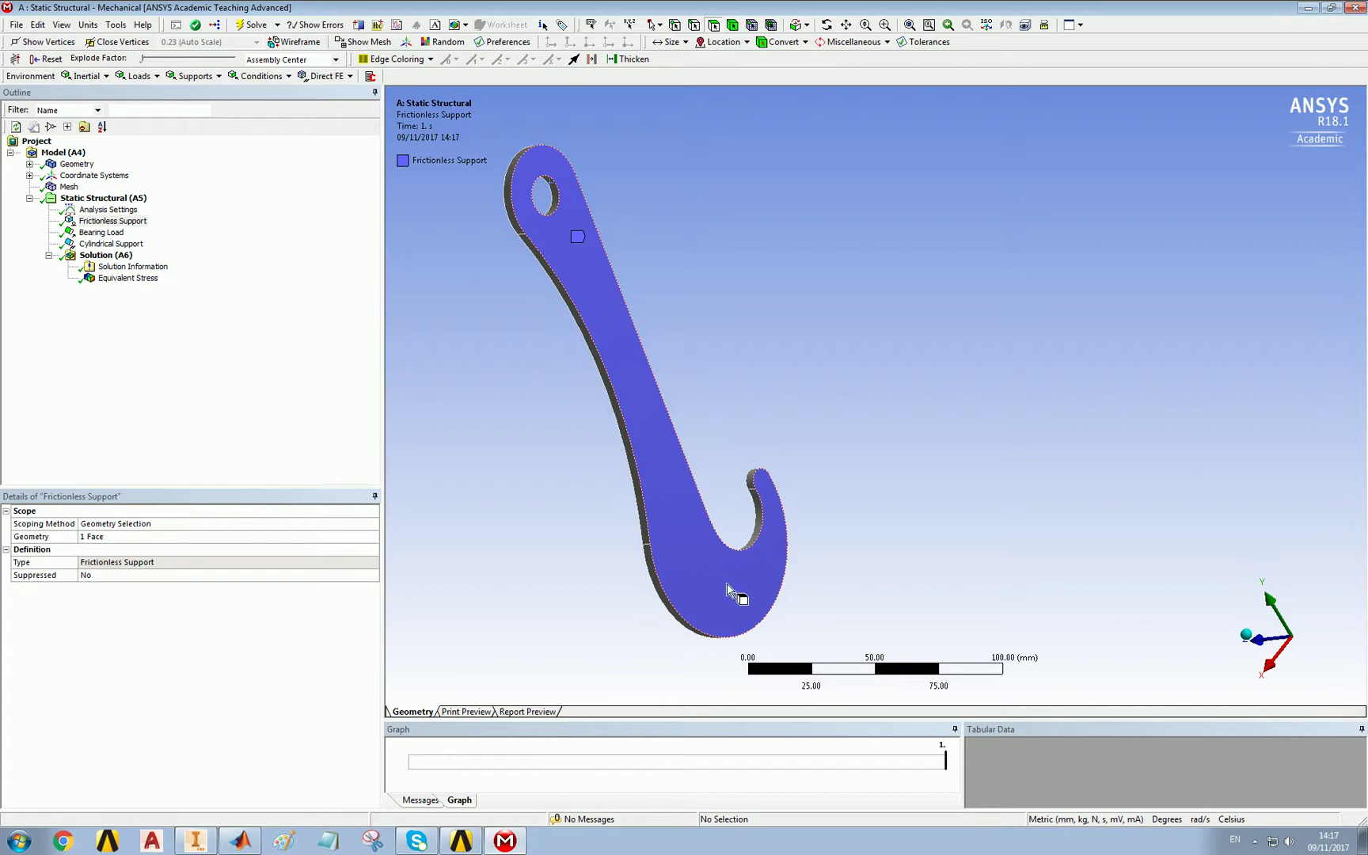
pyautogui.click(129, 279)
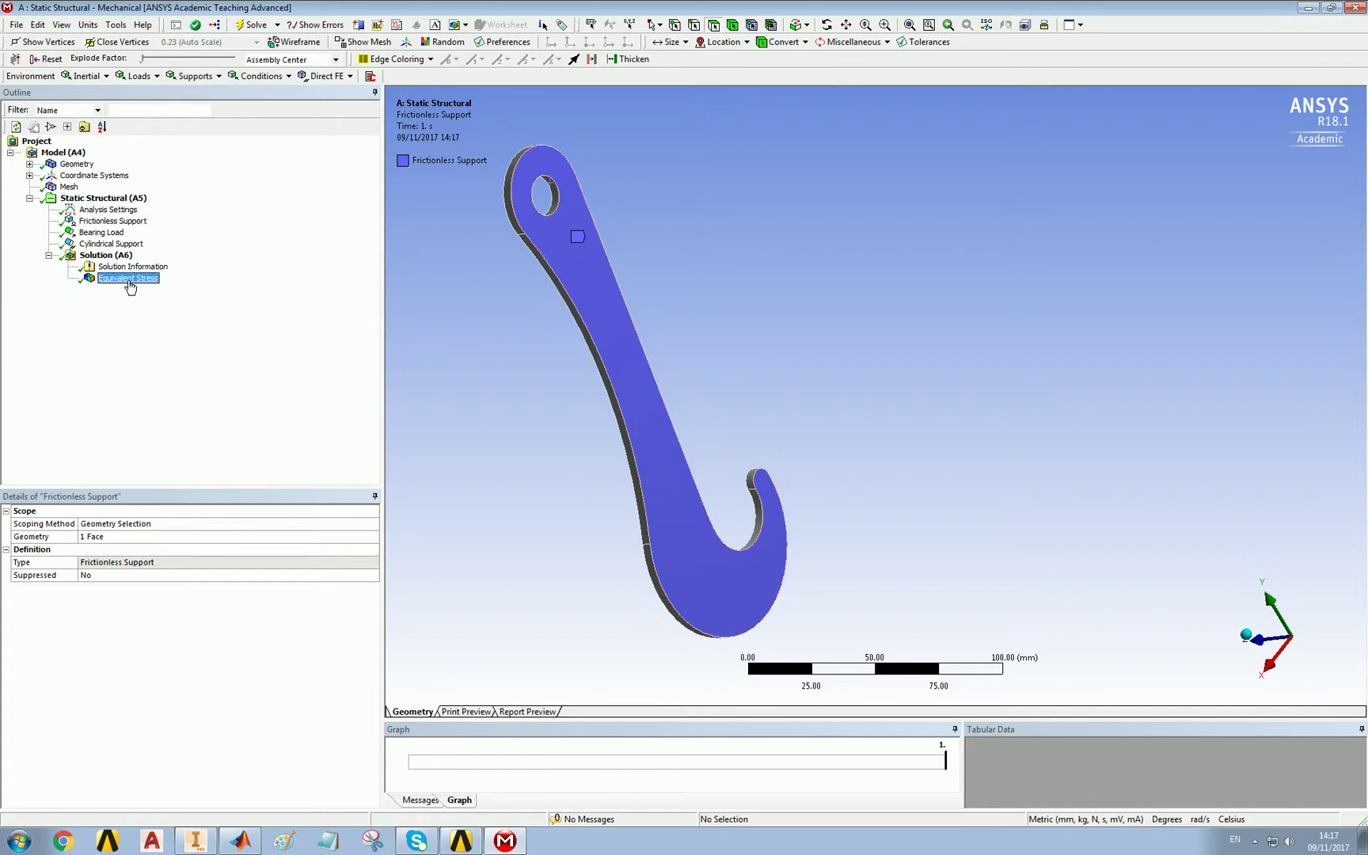
pyautogui.click(205, 76)
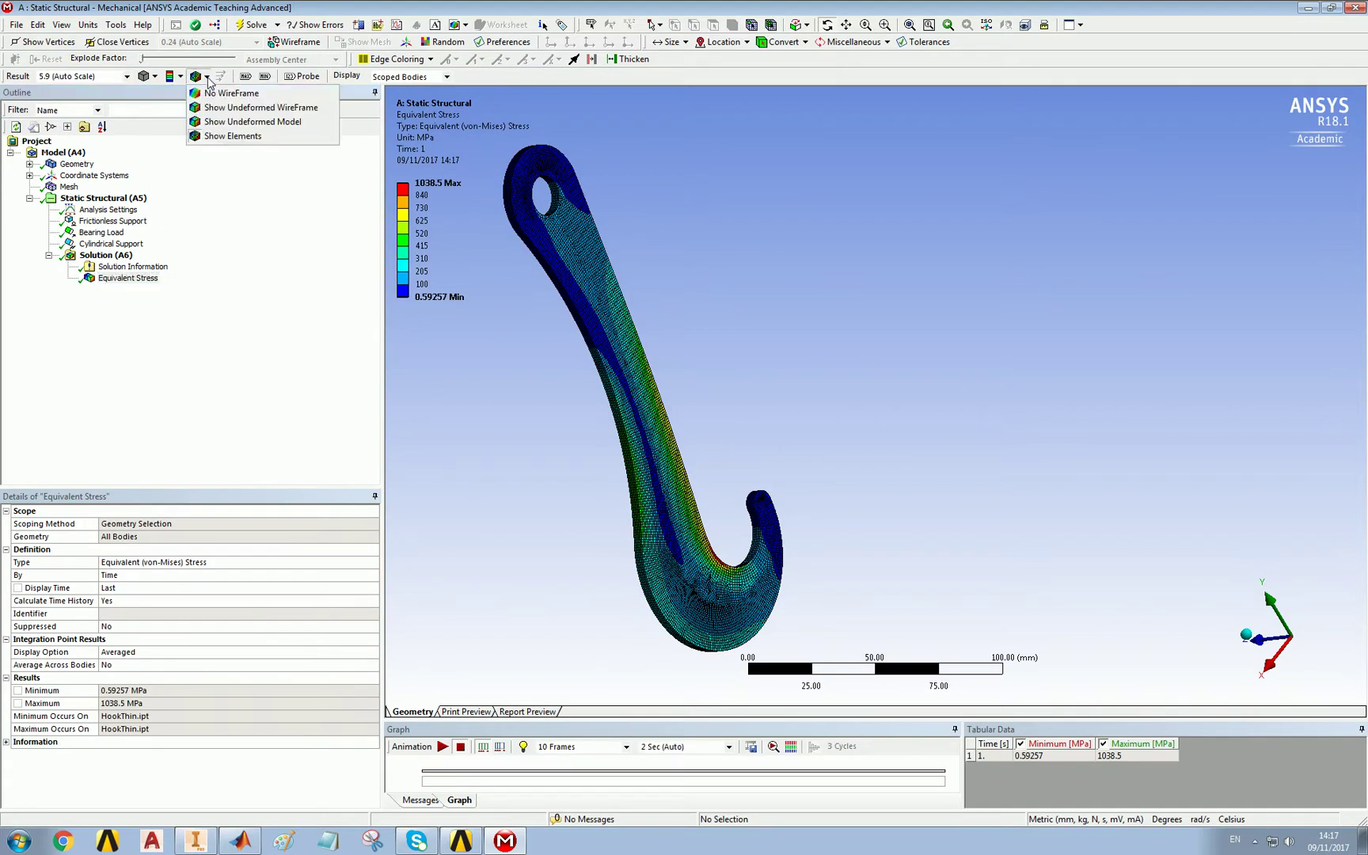
# Hide the mesh lines on the stress contour and rotate the hook to inspect the bend
pyautogui.click(235, 107)
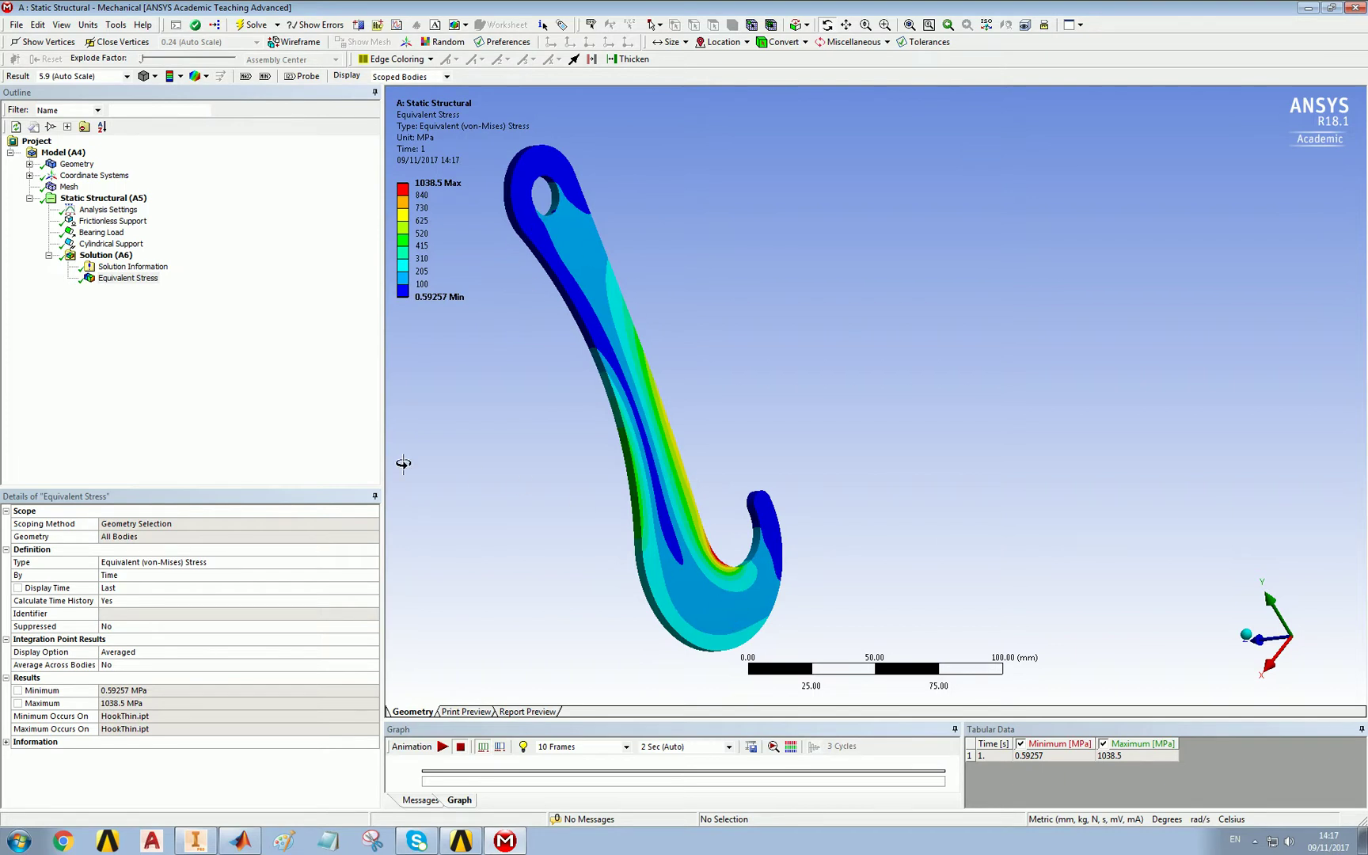
pyautogui.moveTo(522, 402); pyautogui.dragTo(727, 474)
pyautogui.moveTo(790, 425); pyautogui.dragTo(1140, 525)
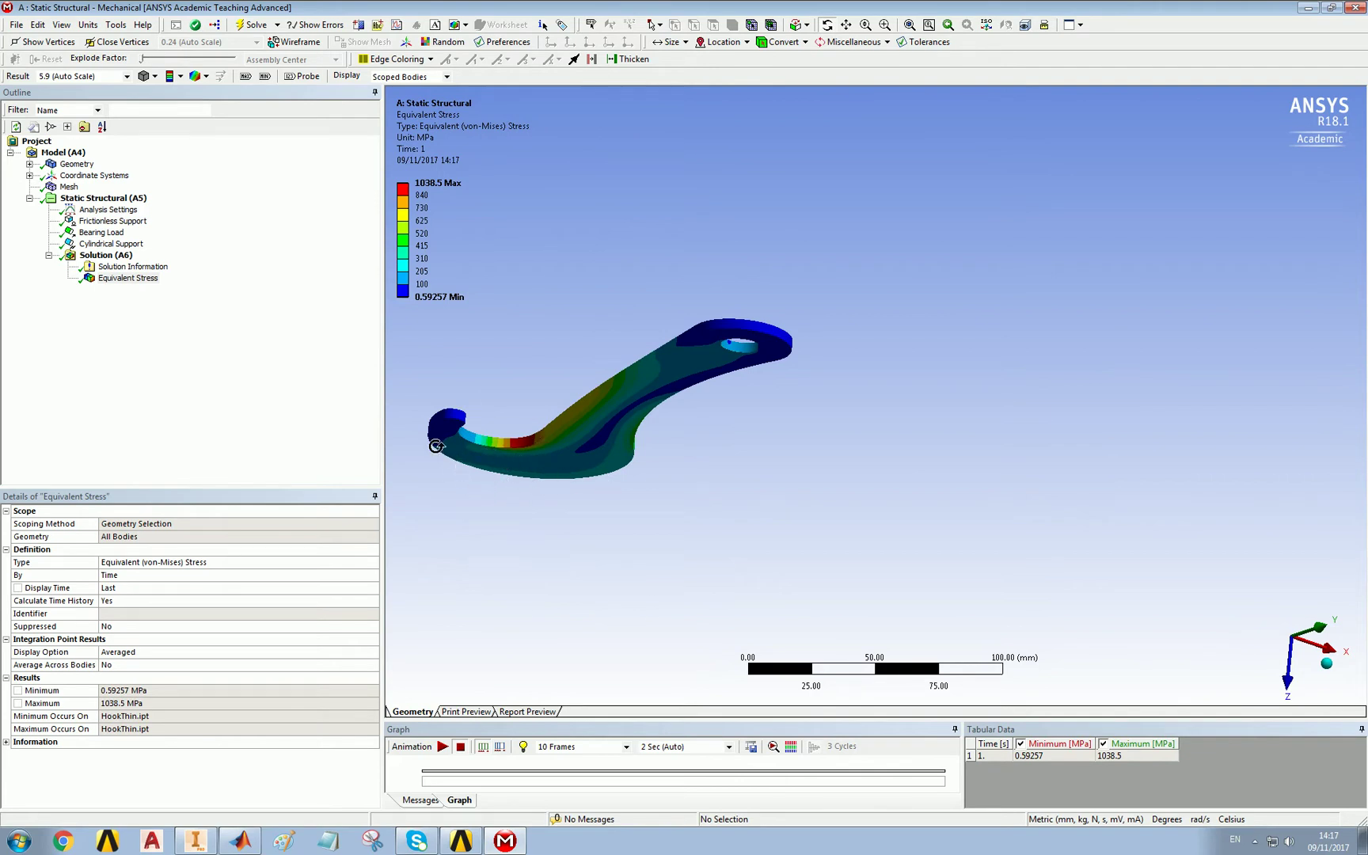
pyautogui.moveTo(606, 440); pyautogui.dragTo(610, 373)
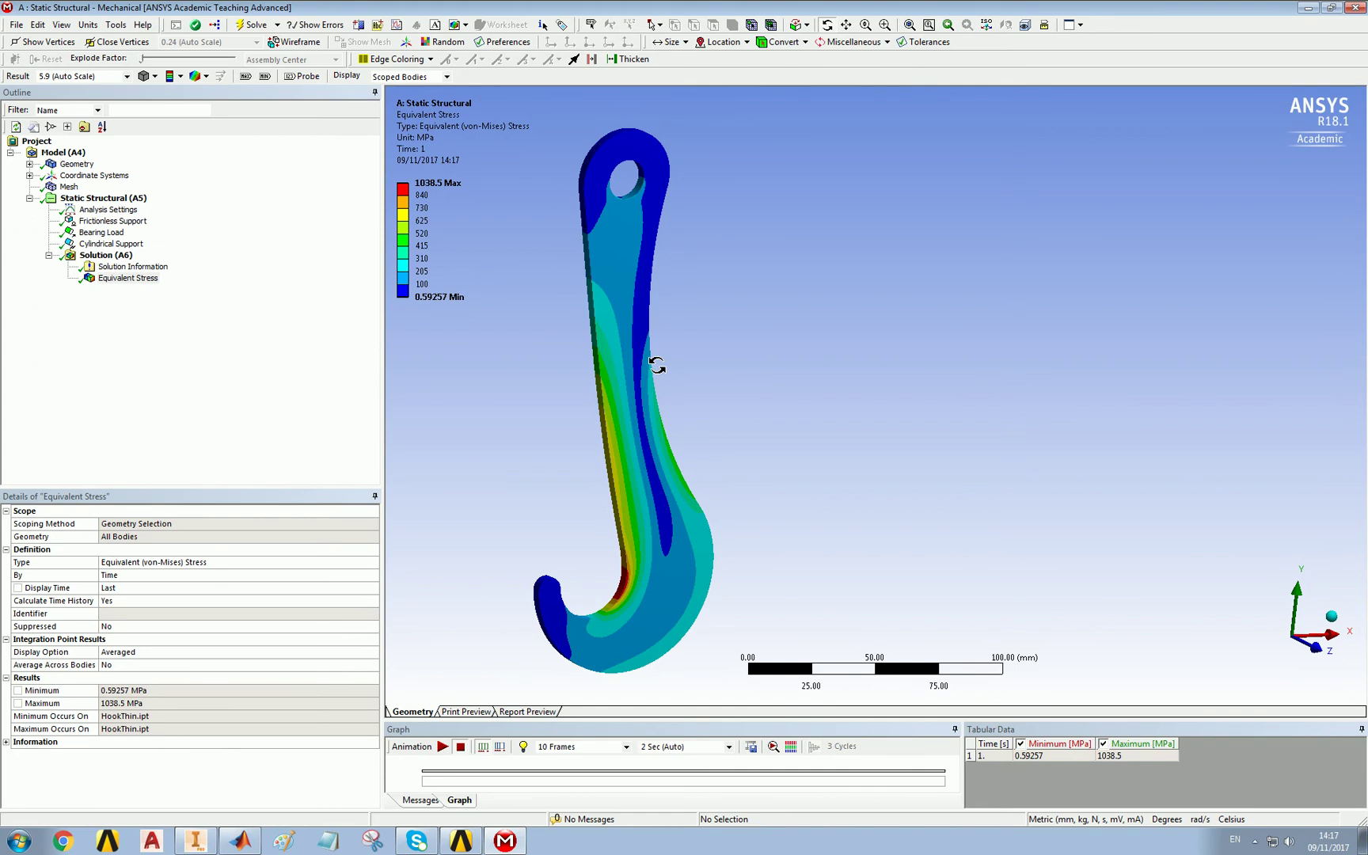